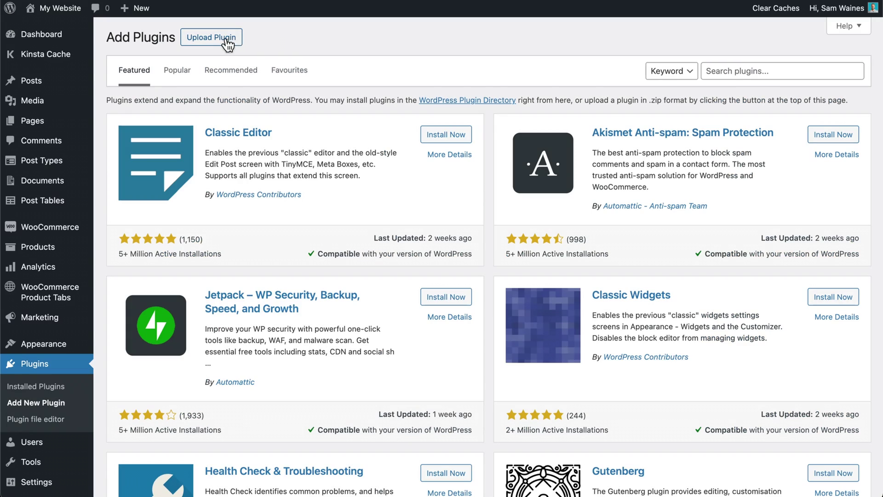
Open the Upload Plugin area on the Add Plugins page to upload a plugin zip.
left_click(225, 40)
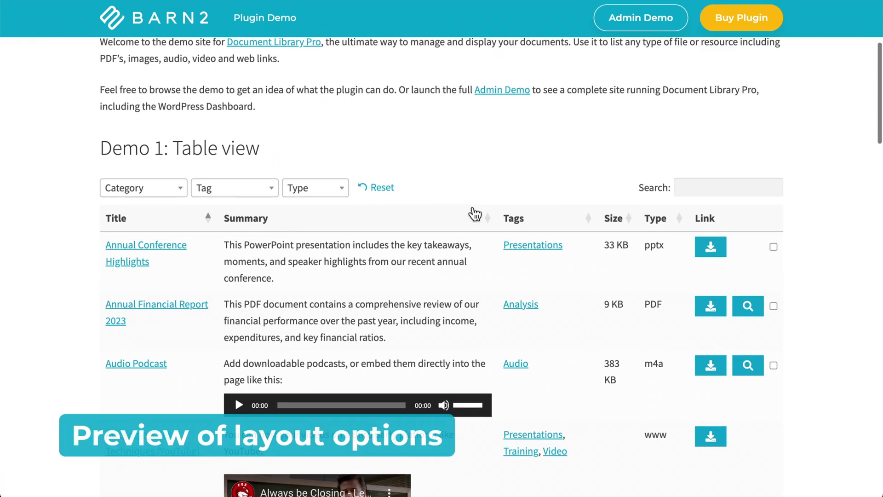
In Demo 1's table view, tick the Audio Podcast document for multi-download.
scroll(472, 208, "down", 1)
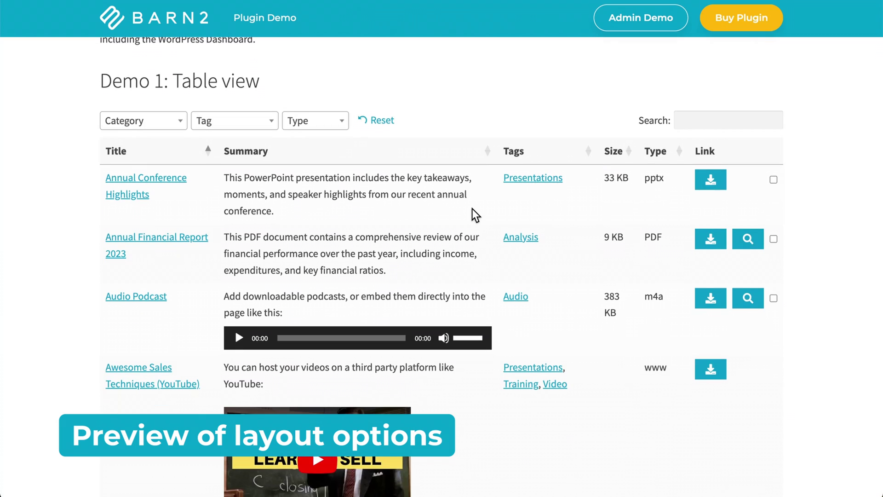
scroll(472, 208, "up", 3)
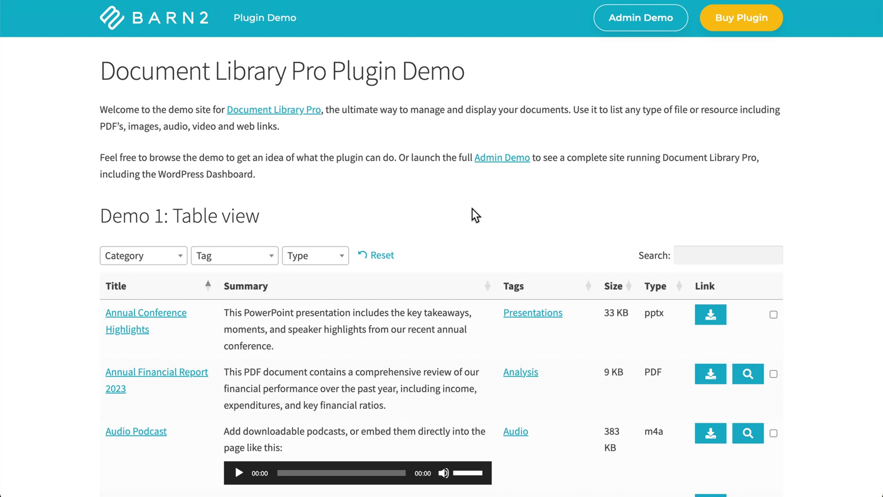
scroll(472, 209, "down", 3)
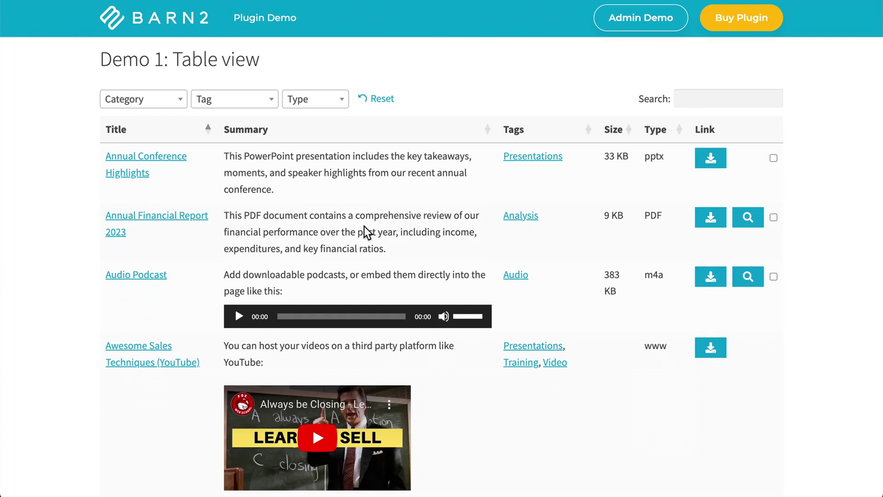
scroll(497, 115, "up", 1)
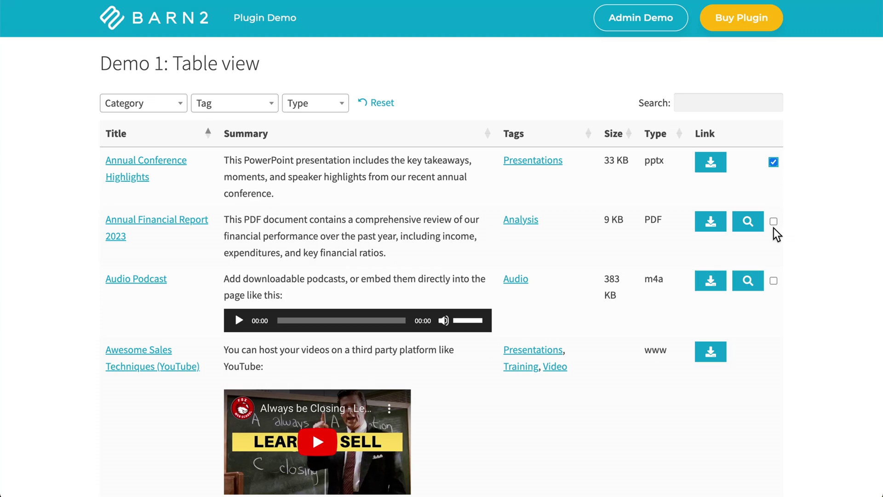
left_click(774, 280)
scroll(806, 199, "down", 1)
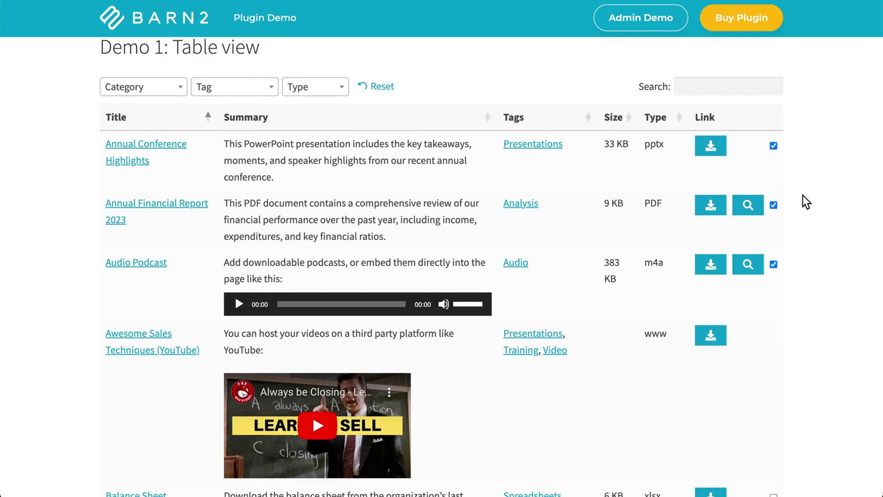
scroll(423, 205, "down", 2)
scroll(428, 213, "down", 1)
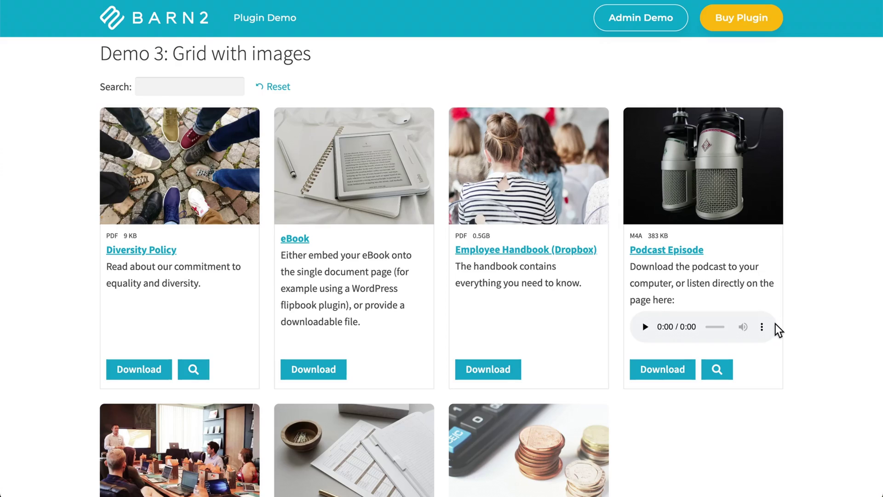
scroll(777, 329, "down", 5)
scroll(777, 329, "up", 5)
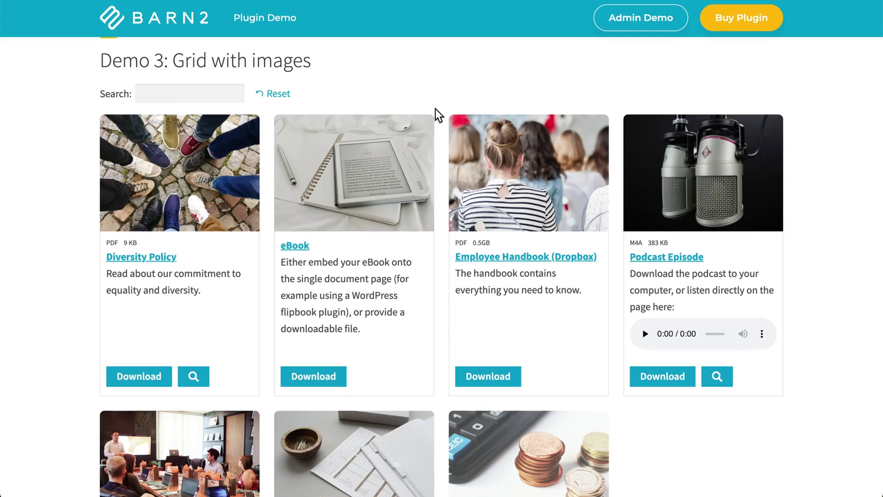
scroll(458, 102, "down", 4)
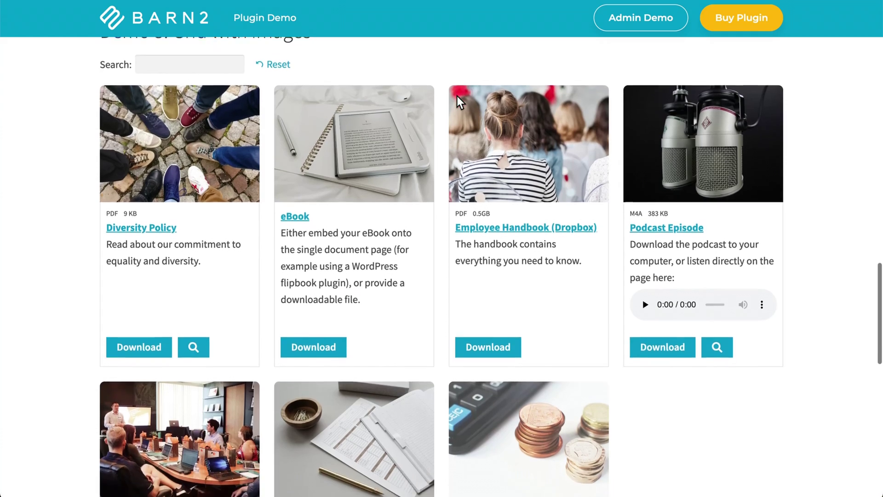
scroll(458, 102, "down", 2)
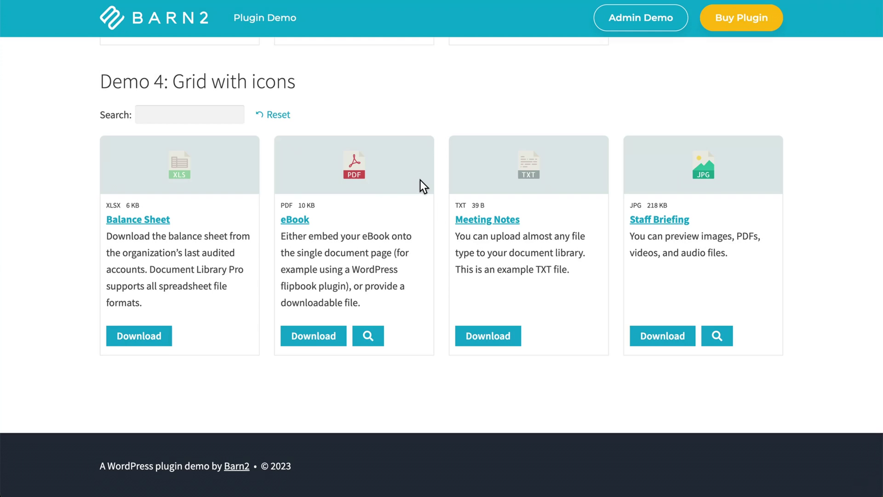
scroll(420, 180, "up", 7)
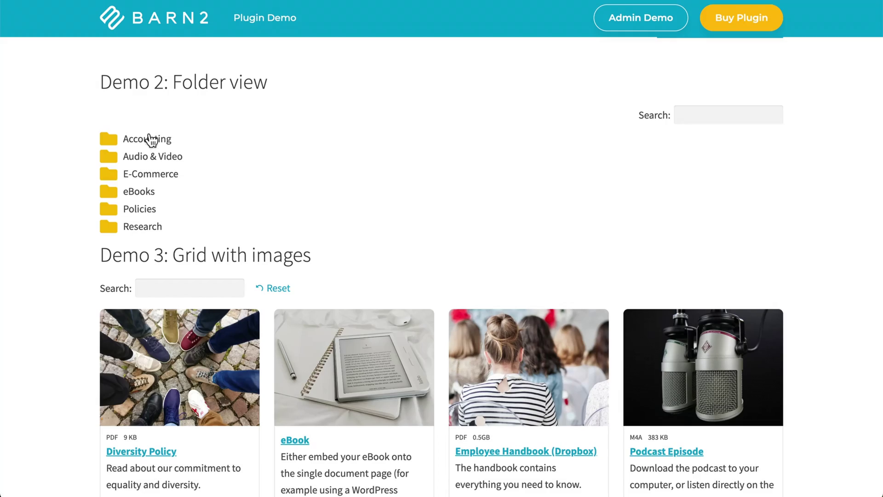
Expand Accounting and Processes, then open the Audio & Video folder to list its four documents.
left_click(162, 142)
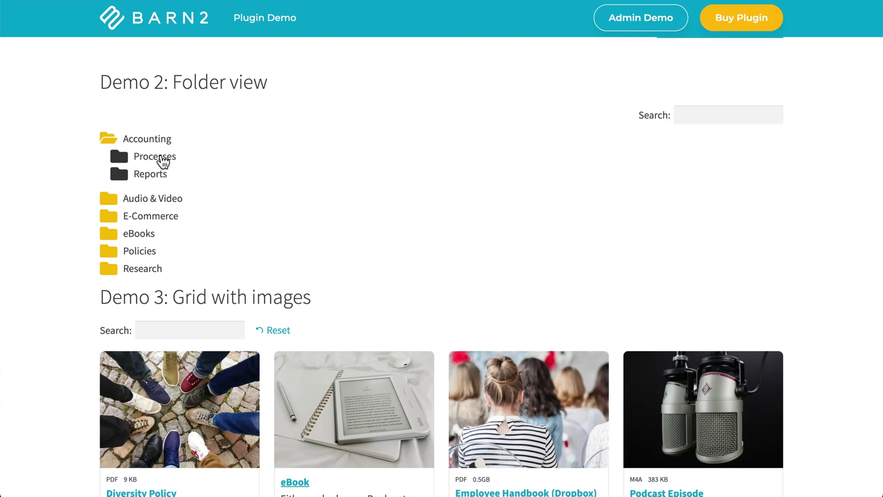
left_click(162, 159)
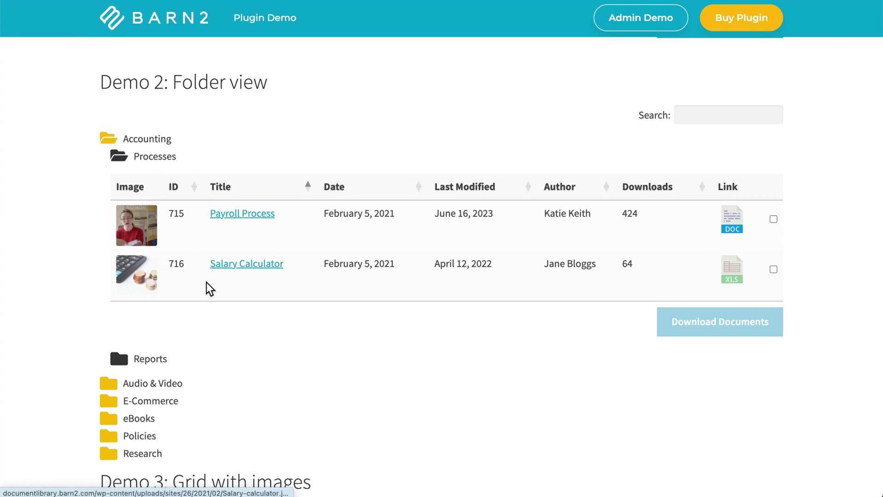
scroll(187, 237, "down", 5)
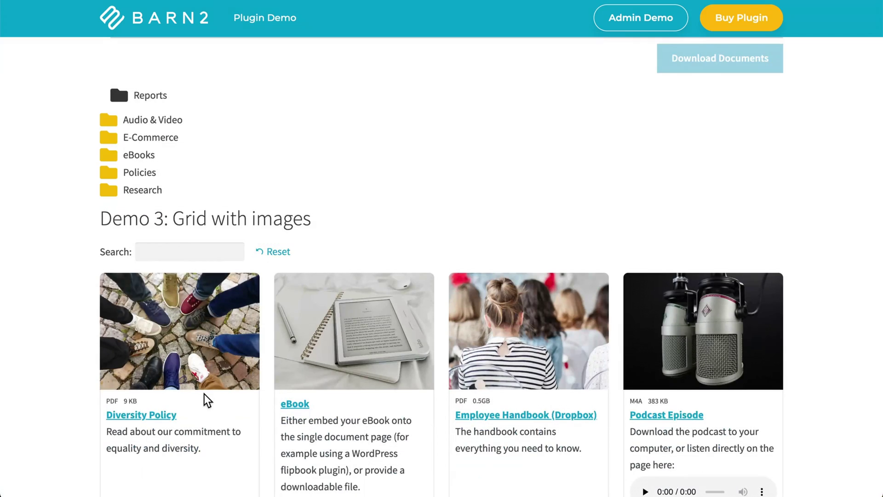
scroll(205, 397, "up", 6)
left_click(204, 407)
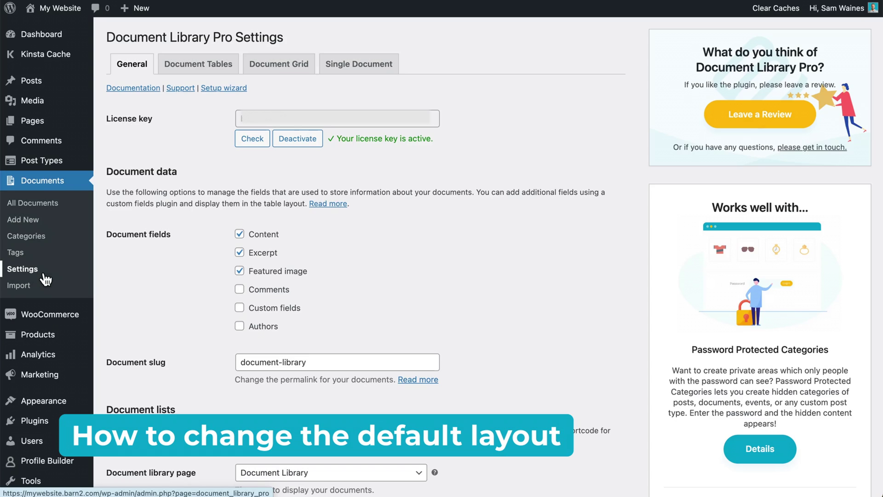
Scroll through the General settings: Content, Excerpt and Featured image fields, slug document-library.
scroll(440, 228, "down", 8)
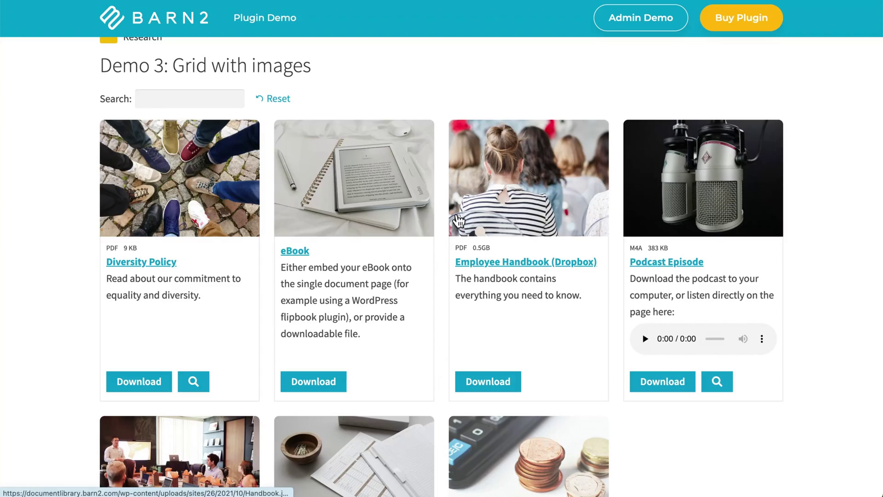
scroll(530, 107, "down", 1)
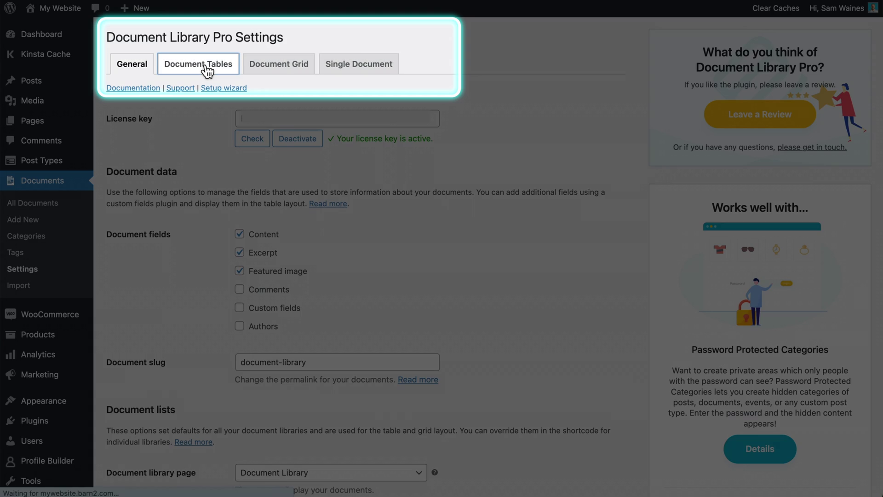
Review the Document Tables settings, including 70x70 image size and the Accessing documents options.
left_click(207, 69)
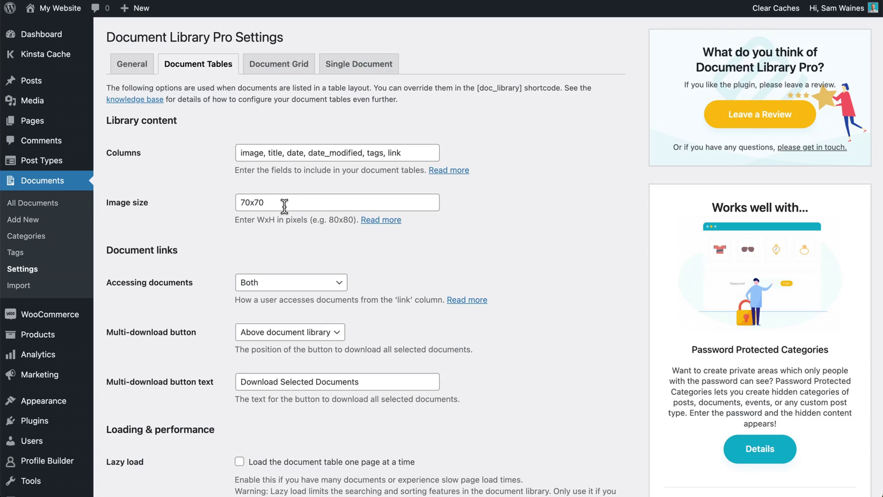
scroll(285, 208, "down", 5)
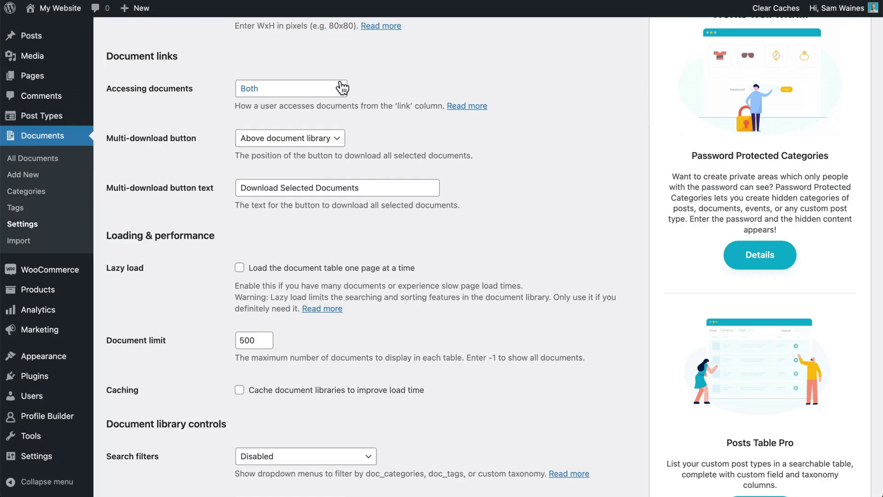
left_click(340, 87)
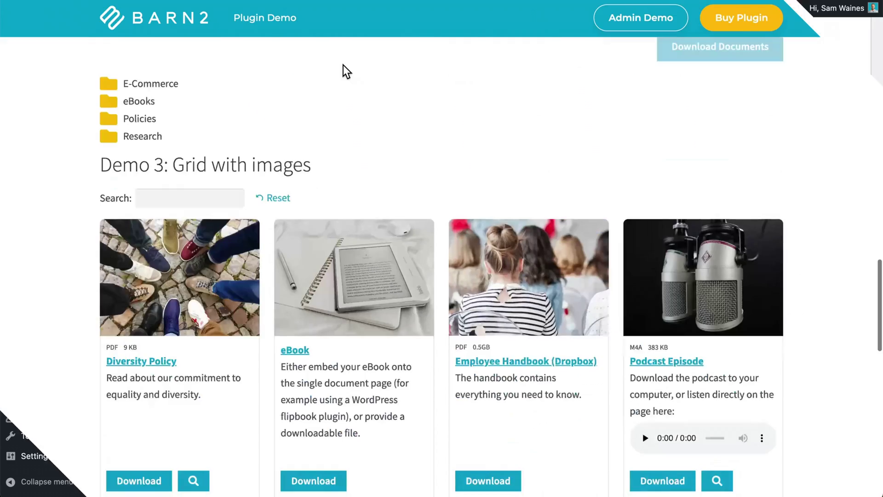
Turn on 'Display the document library in folders'.
scroll(343, 65, "up", 7)
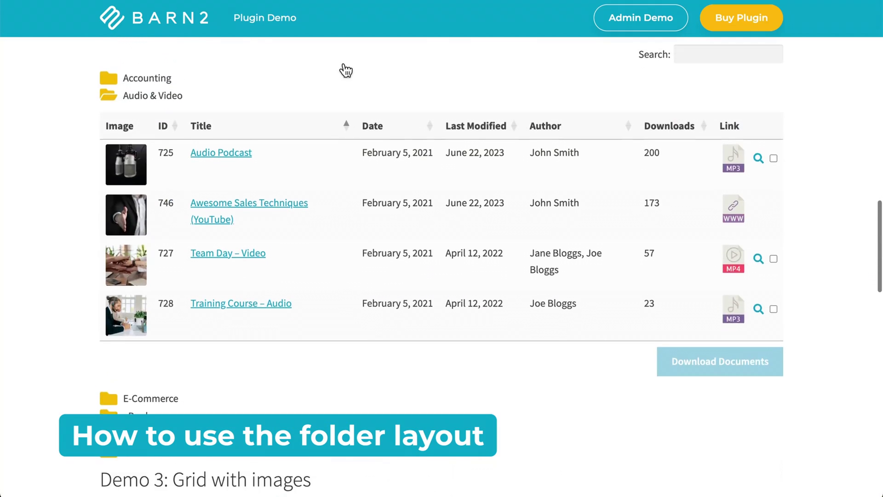
scroll(346, 70, "up", 2)
scroll(343, 71, "down", 1)
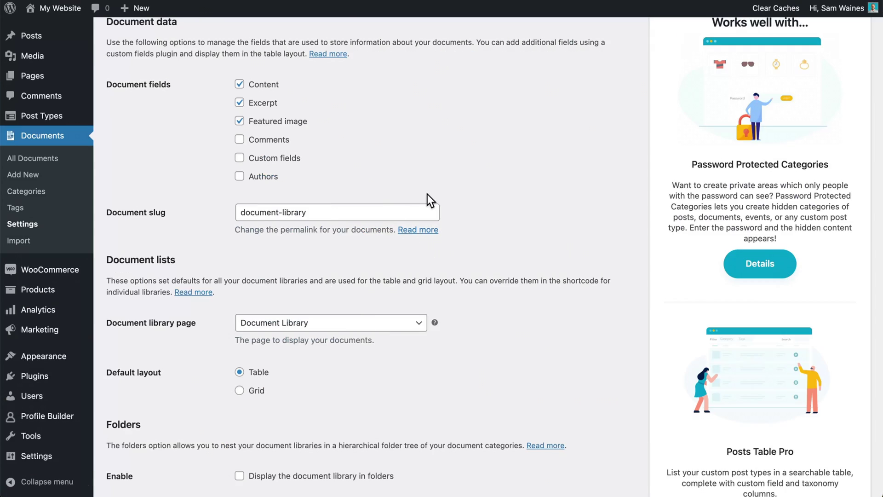
scroll(426, 194, "down", 7)
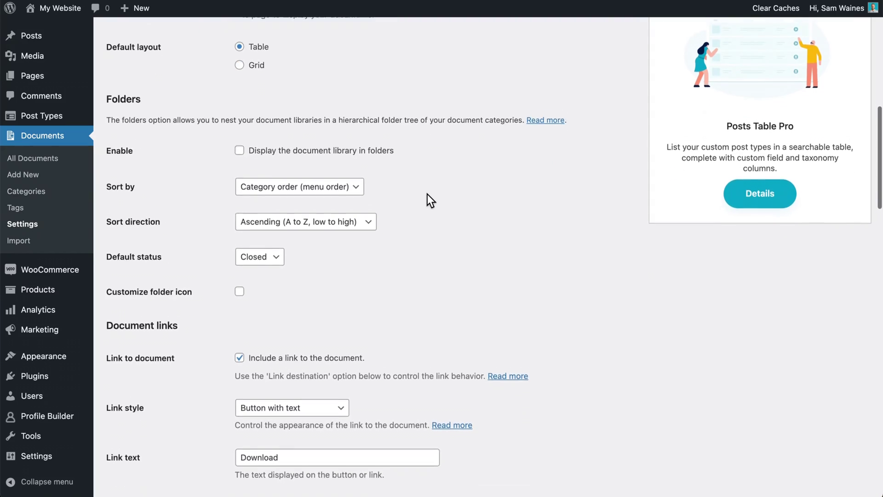
scroll(258, 82, "down", 1)
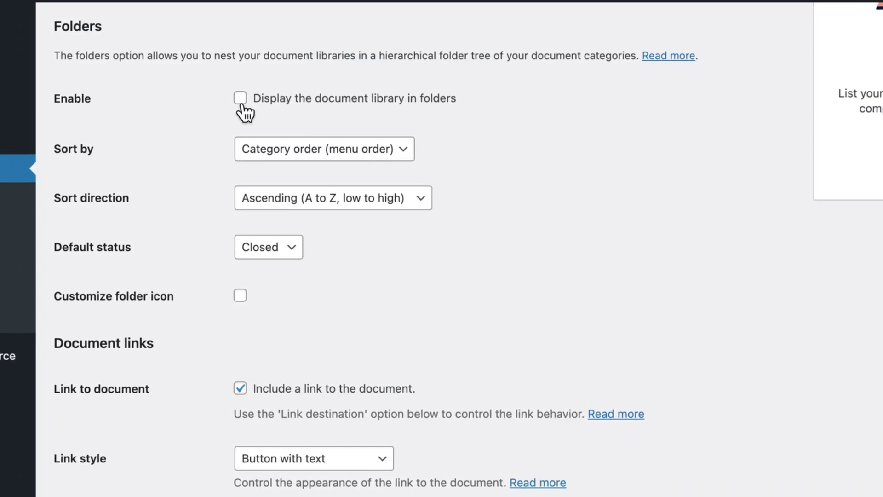
left_click(240, 103)
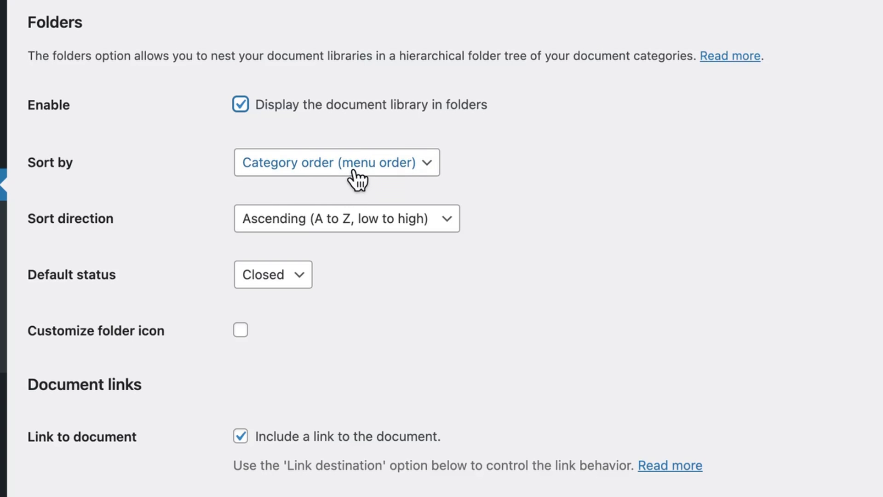
Keep the folders sorted by Name in ascending order.
left_click(357, 180)
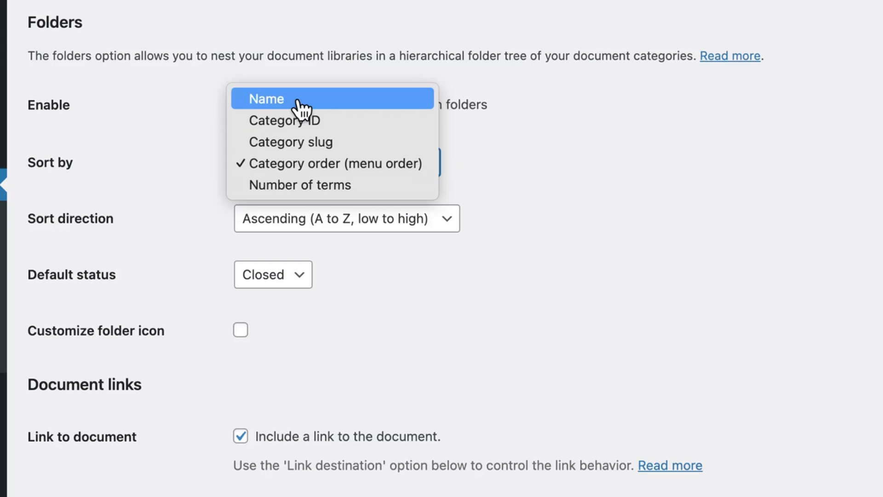
left_click(267, 99)
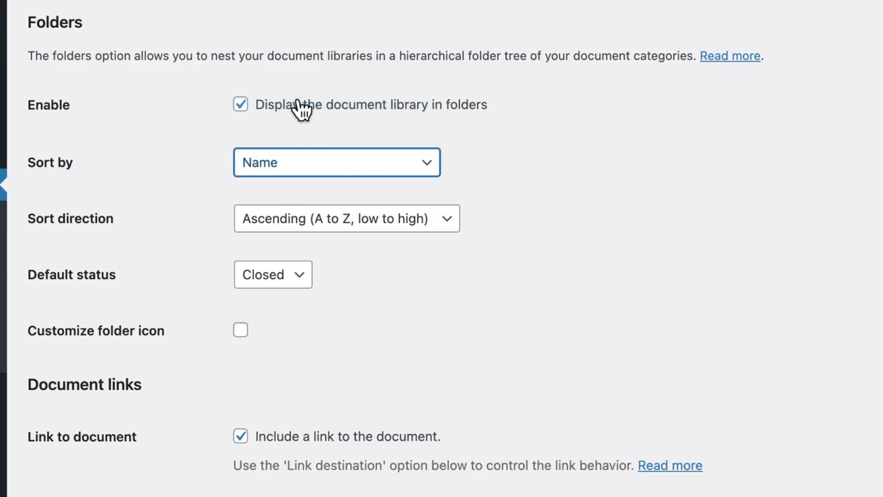
left_click(313, 168)
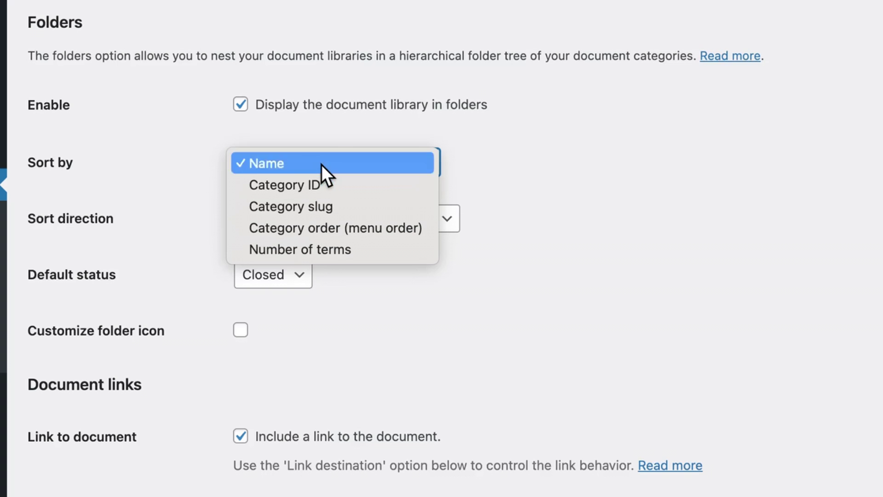
left_click(321, 164)
key("Tab")
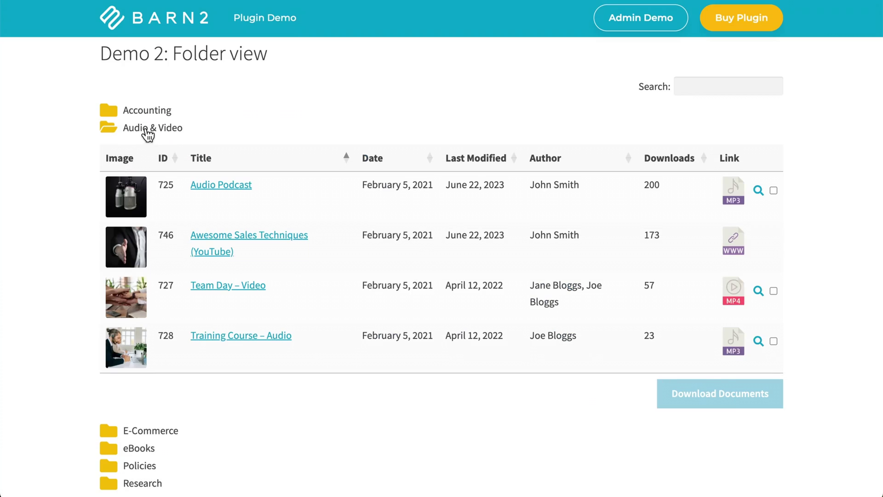
Collapse Audio & Video in the demo, then set the folders' default status to Custom.
left_click(143, 130)
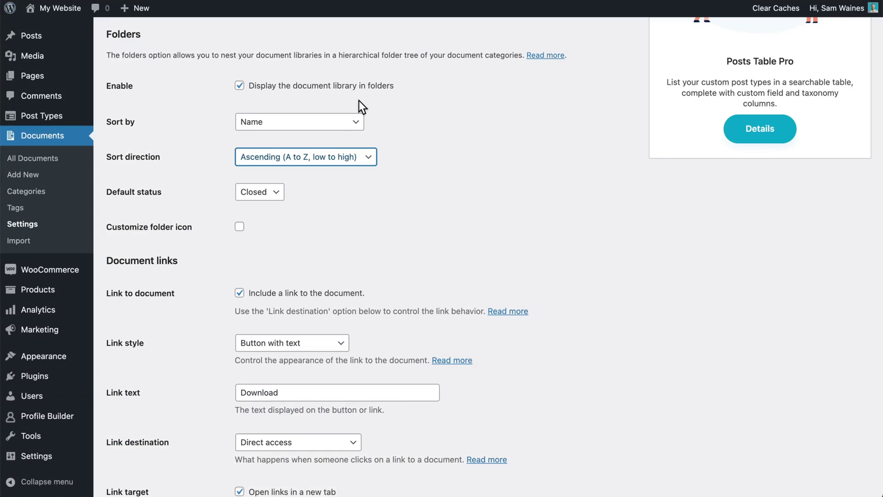
left_click(279, 202)
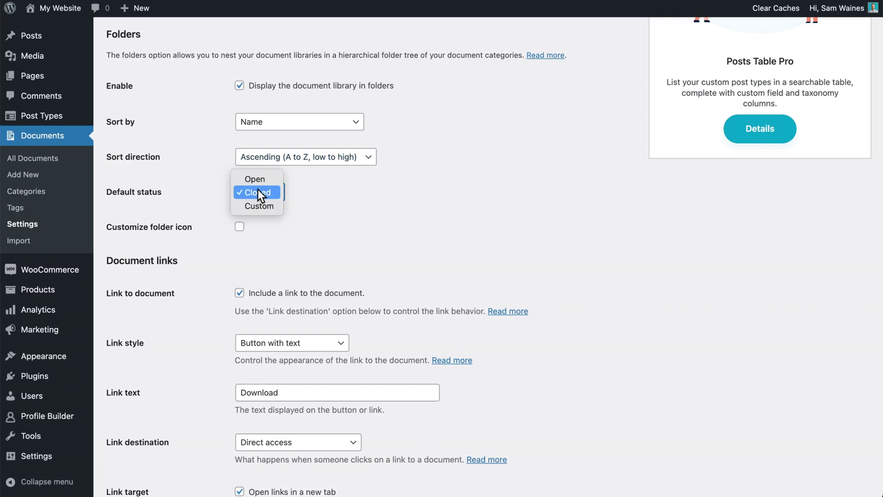
left_click(257, 183)
left_click(270, 193)
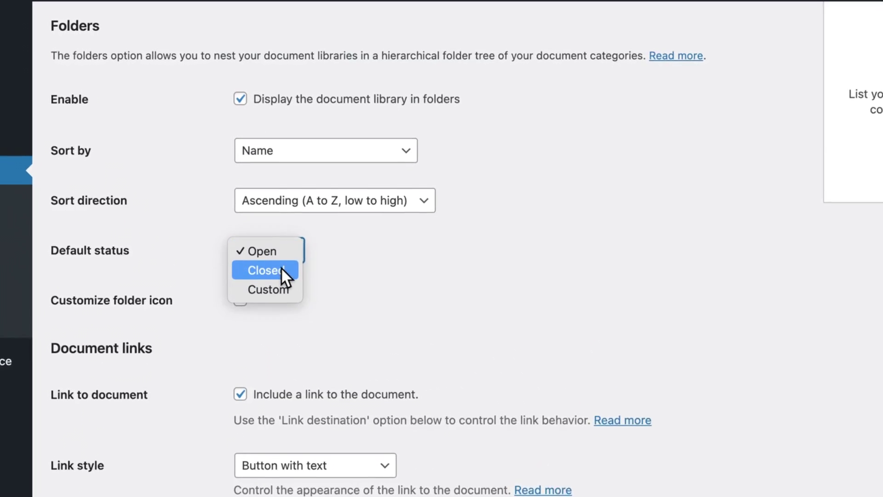
left_click(276, 291)
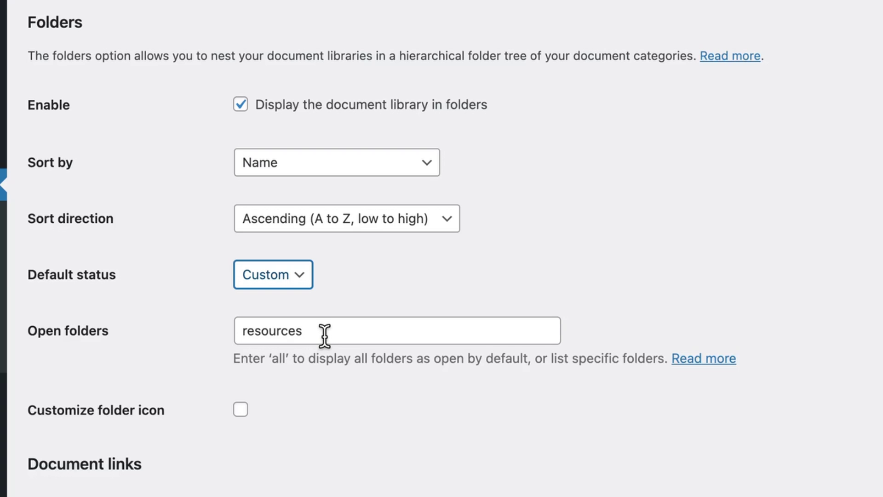
Enter resources in the Open folders field so that folder shows expanded.
left_click(312, 332)
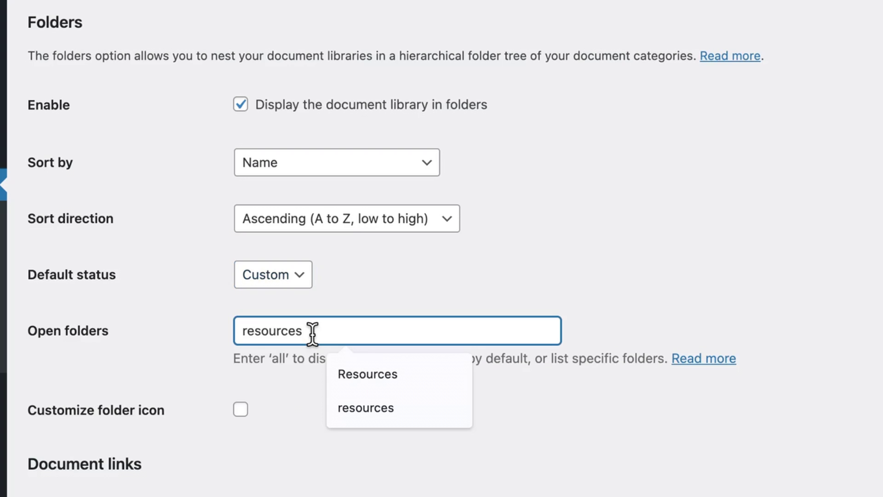
left_click(294, 402)
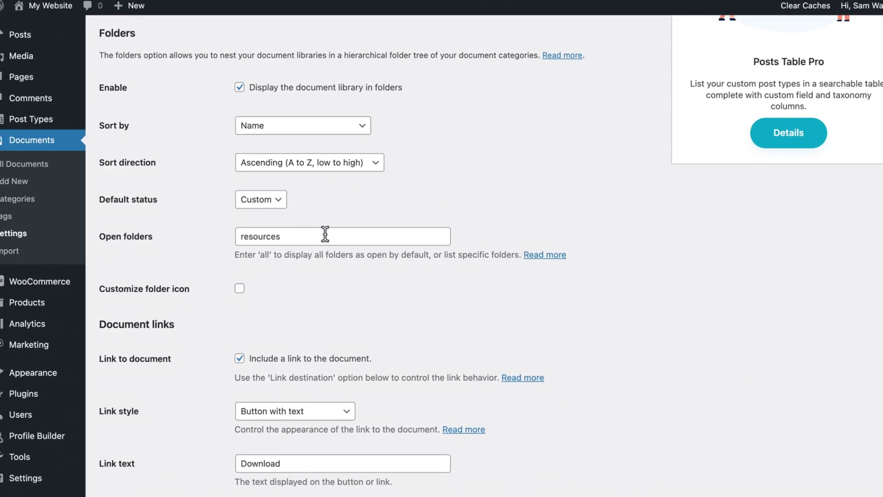
left_click(313, 234)
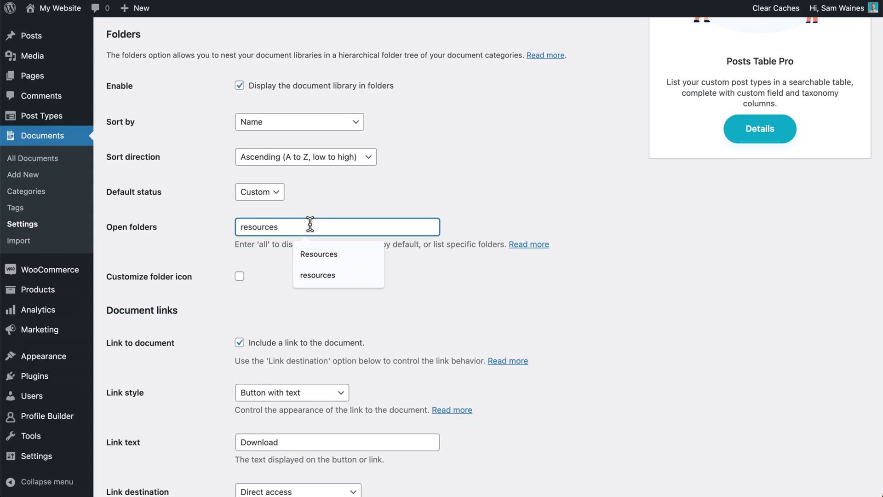
type(",")
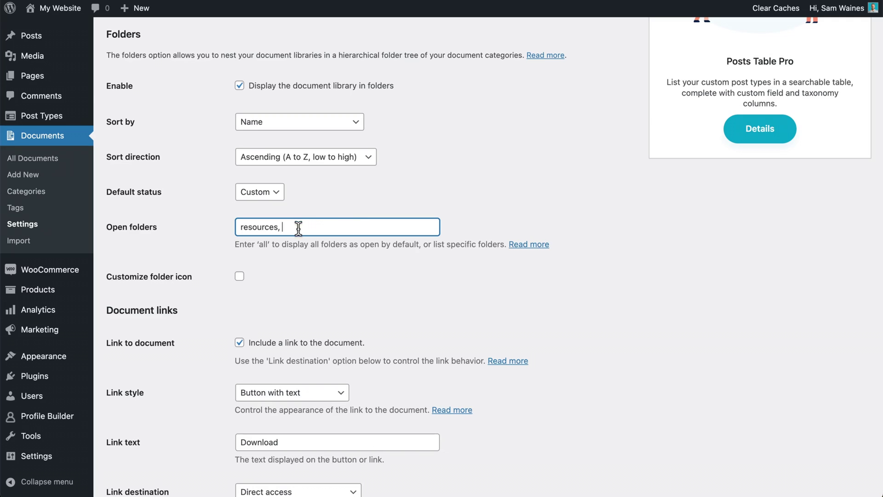
scroll(427, 226, "down", 15)
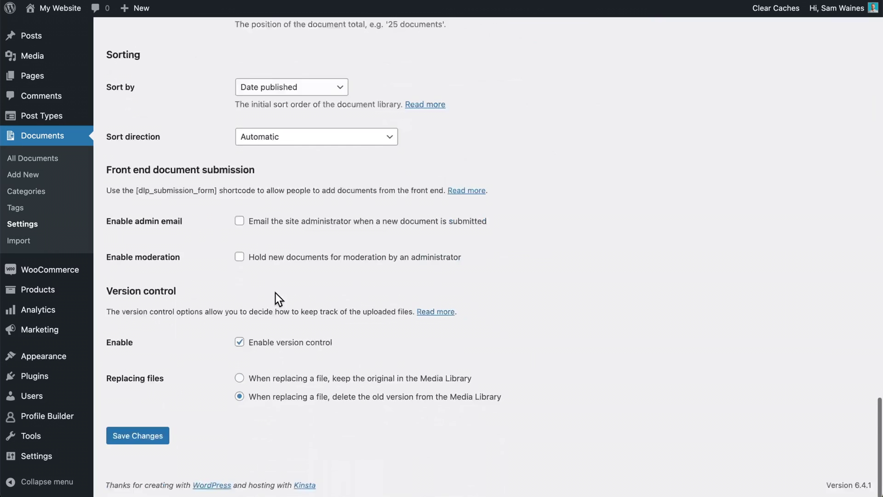
Save the folder settings, check the front-end Document Library, then open the page for editing.
left_click(130, 439)
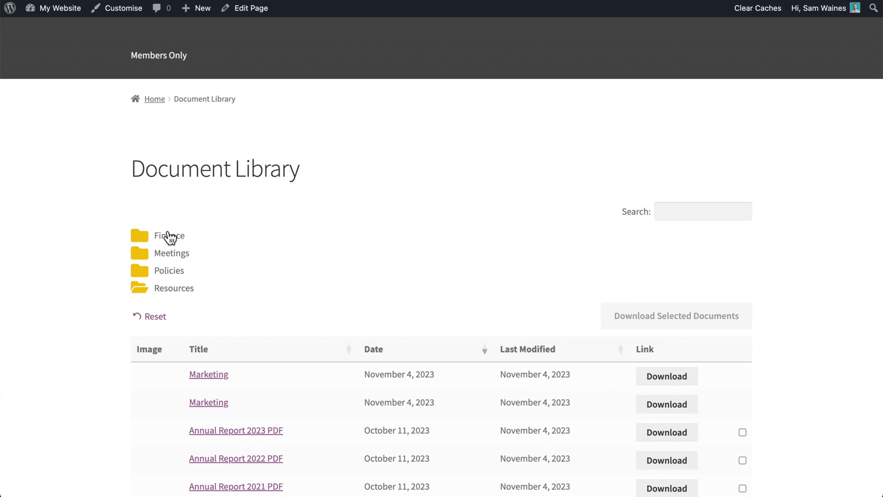
scroll(251, 257, "down", 4)
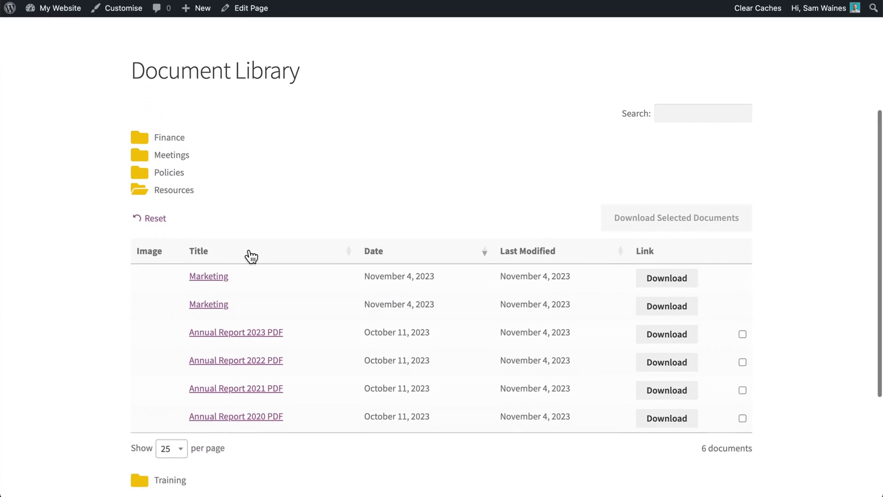
scroll(251, 257, "down", 1)
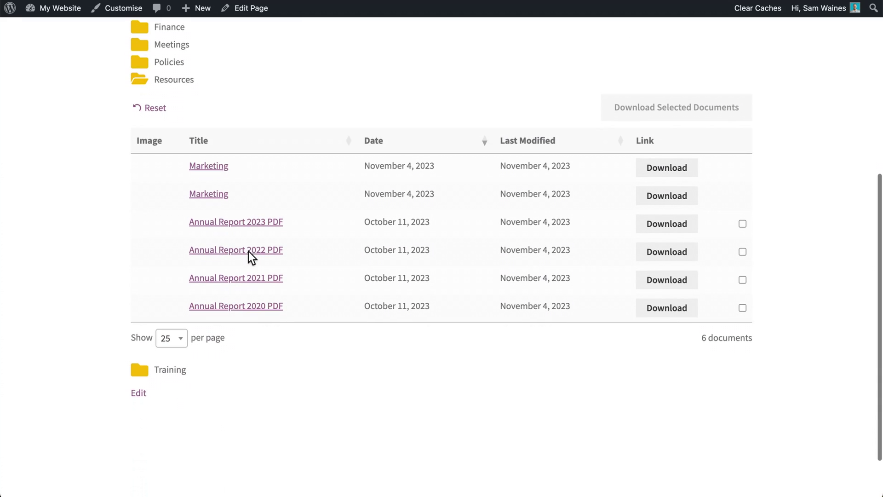
scroll(252, 258, "up", 2)
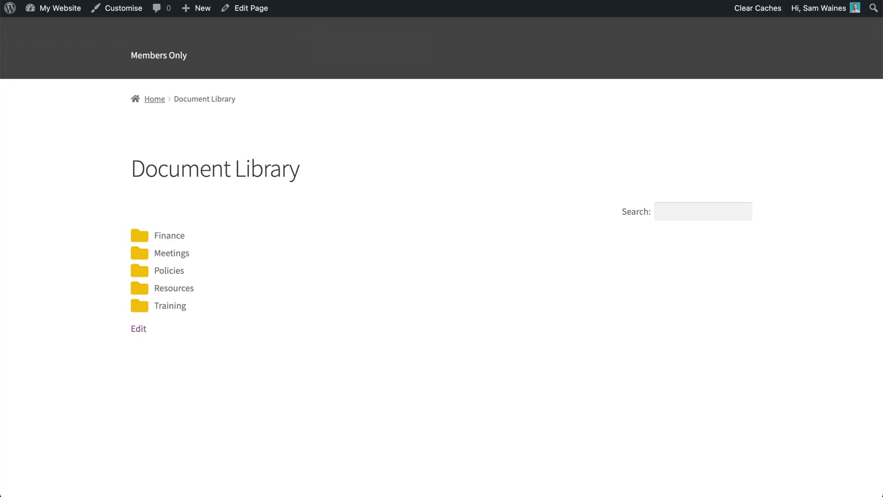
left_click(261, 13)
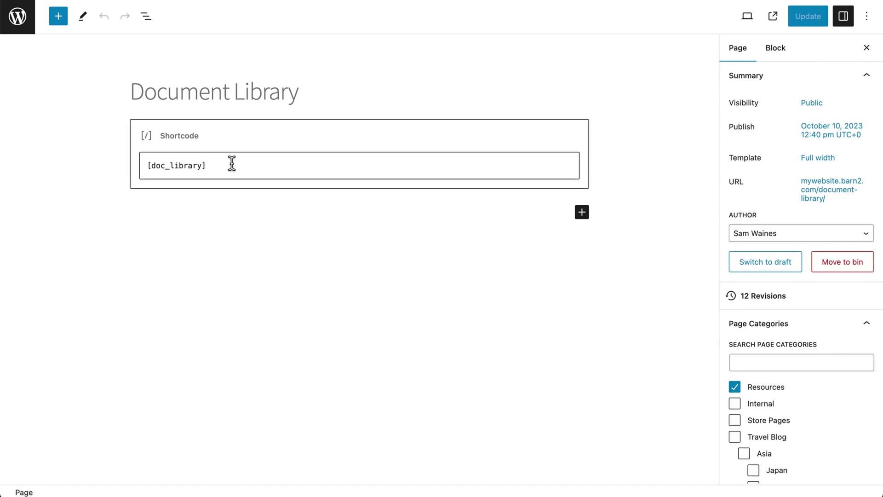
Change the shortcode to [doc_library doc_category="resources"], update the page and view it live.
left_click(205, 171)
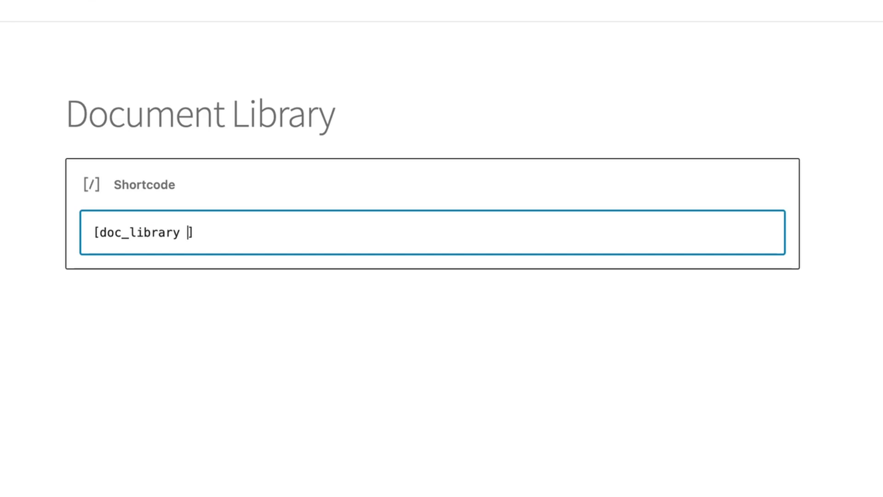
type("doc_category=")
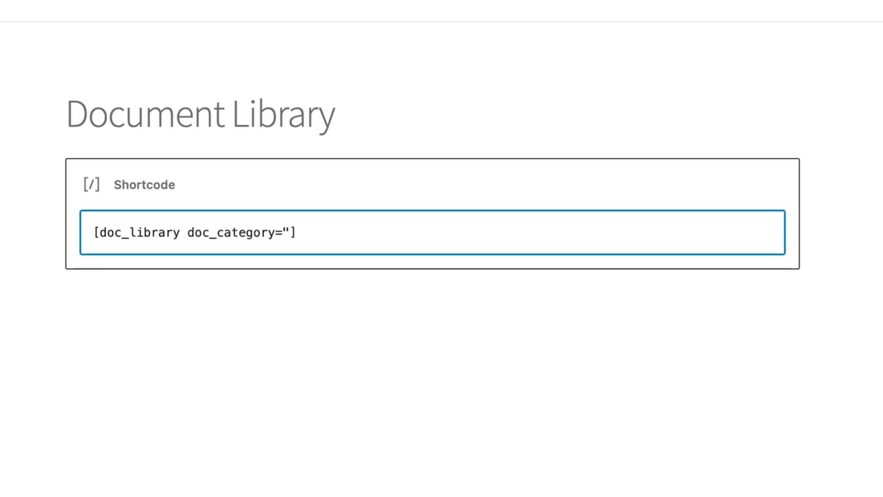
type("resources\"")
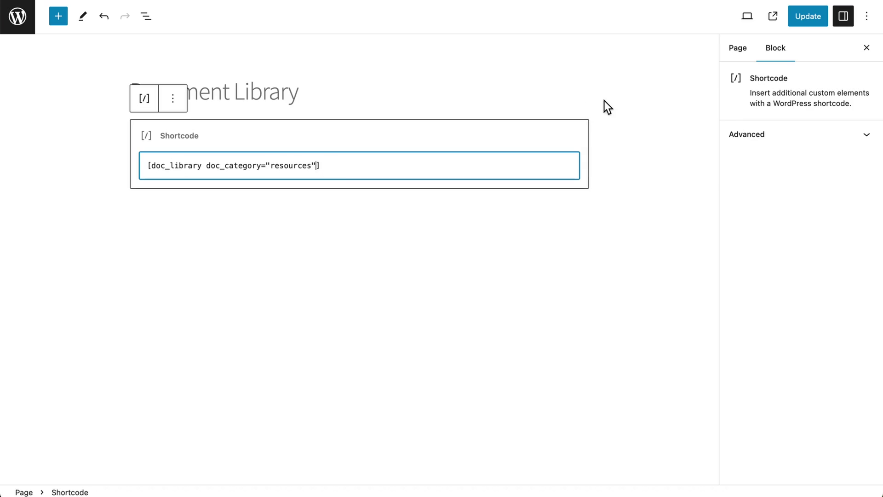
left_click(815, 24)
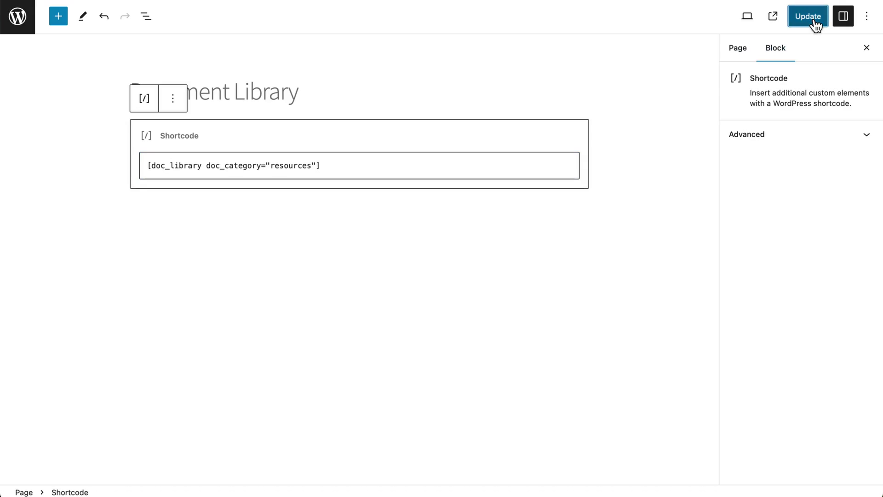
left_click(773, 19)
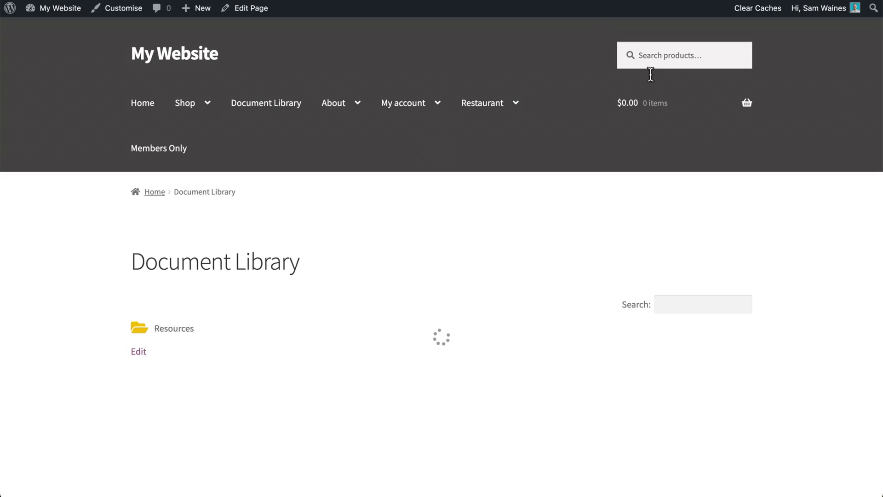
Scroll the live page to check that only the Resources folder's table appears.
scroll(569, 220, "down", 5)
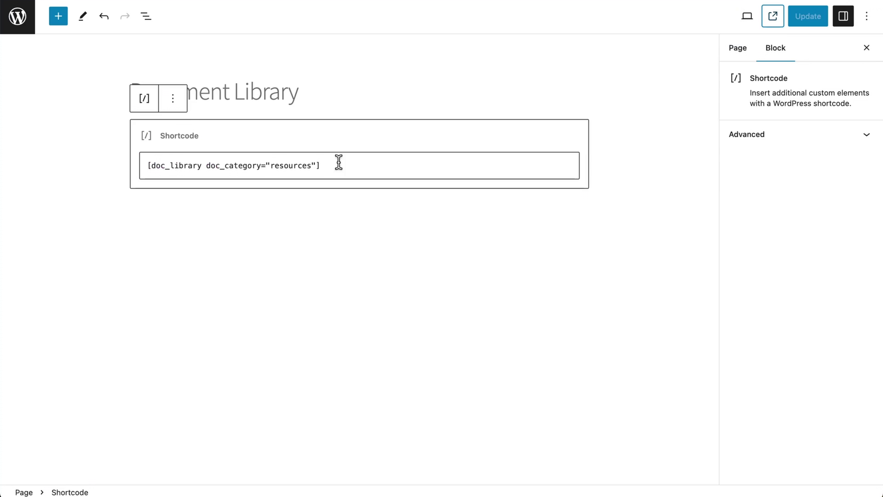
Tidy the exclude_doc_category="resources" value in the shortcode and save the page.
left_click(206, 167)
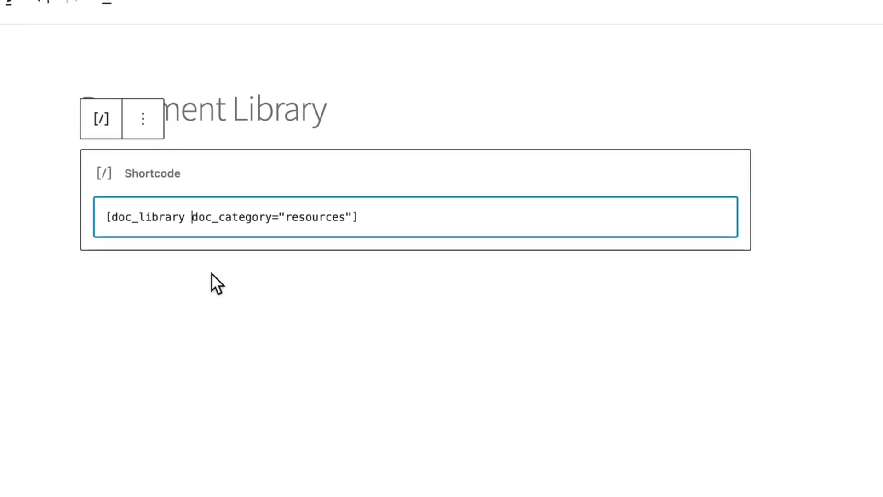
type("exclude_")
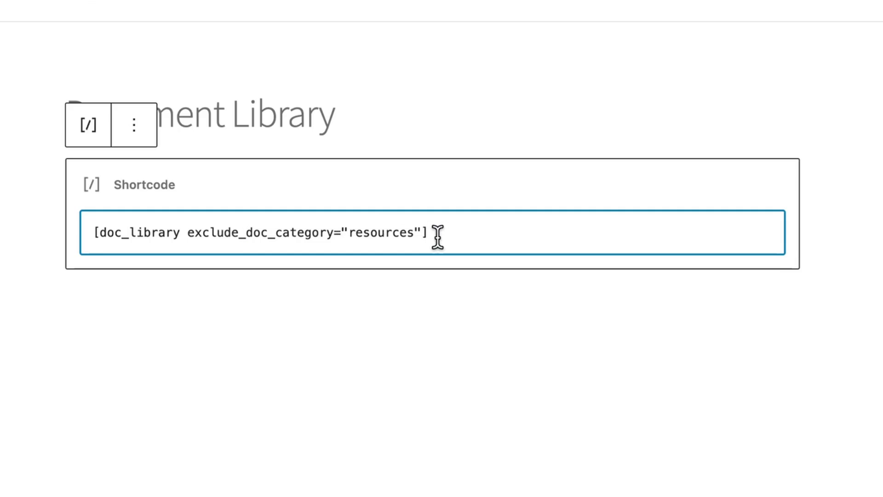
left_click(414, 232)
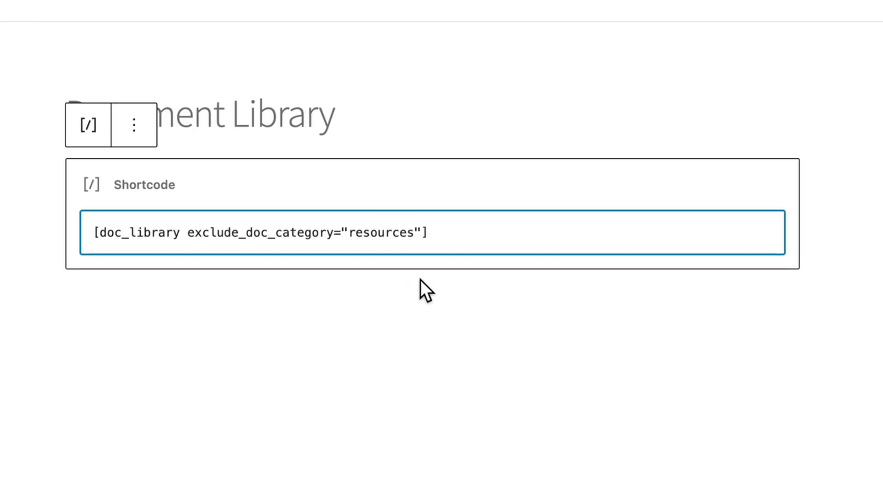
type(",")
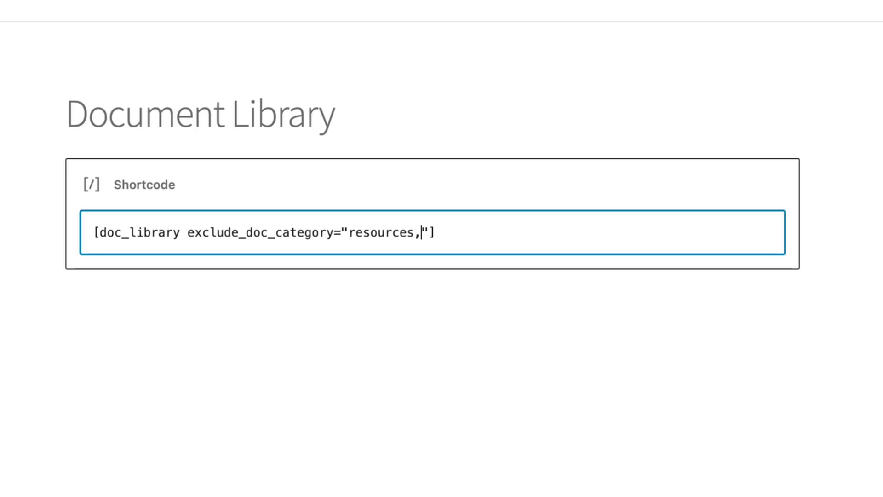
key("BackSpace")
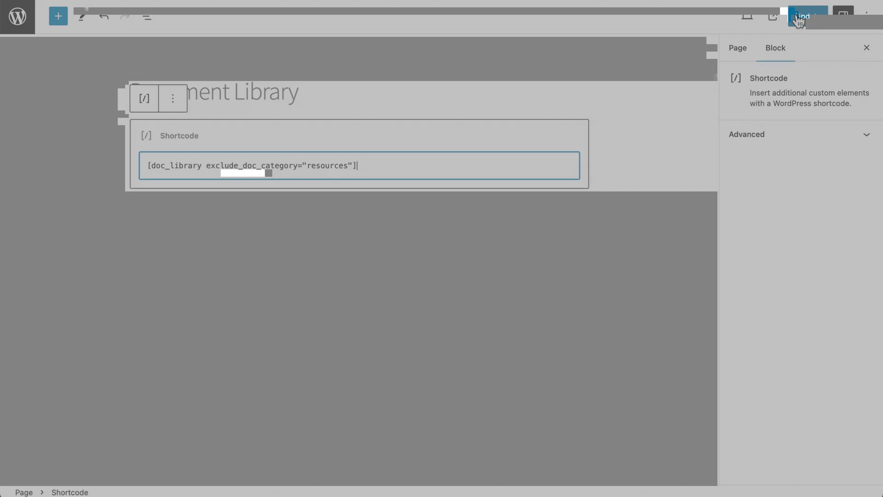
left_click(796, 16)
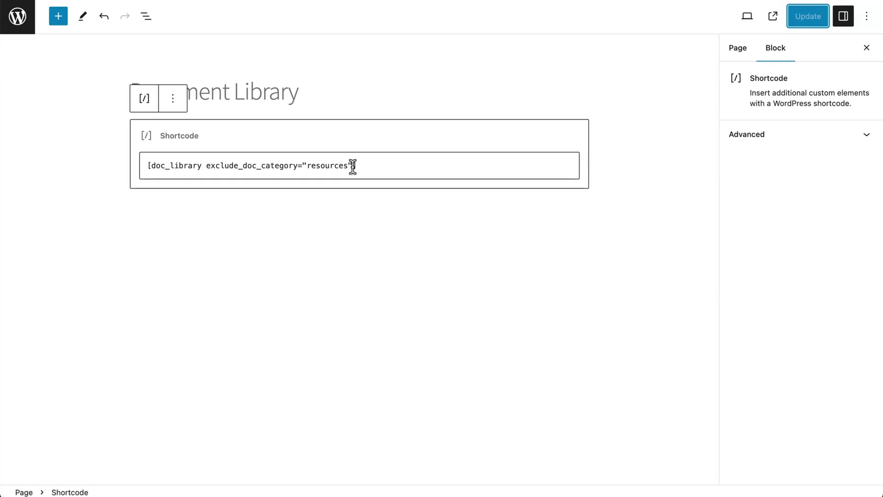
Delete exclude_doc_category="resources" so the block reads just [doc_library ].
left_click(353, 166)
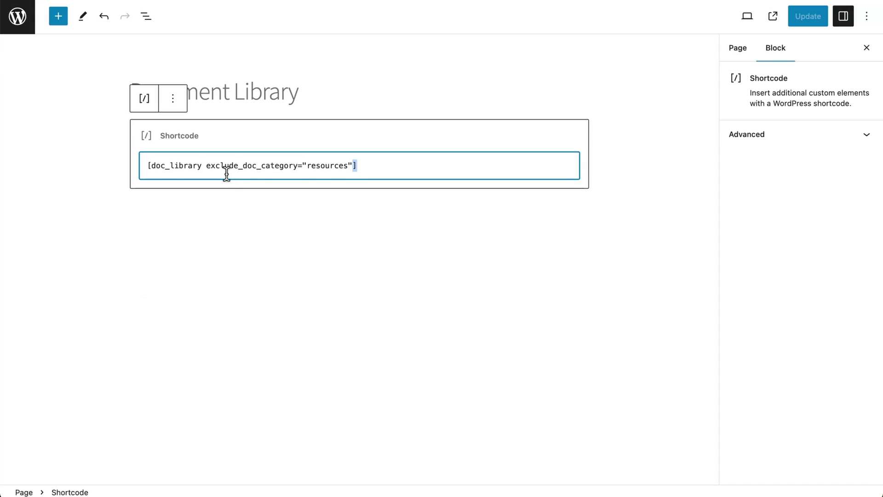
left_click(207, 167, "shift")
key("BackSpace")
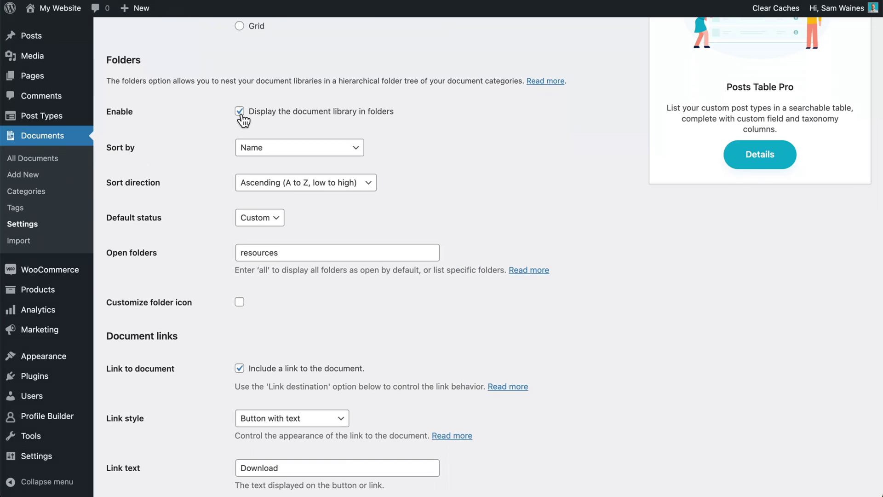
Untick 'Display the document library in folders' and save the settings.
left_click(239, 113)
scroll(390, 130, "down", 2)
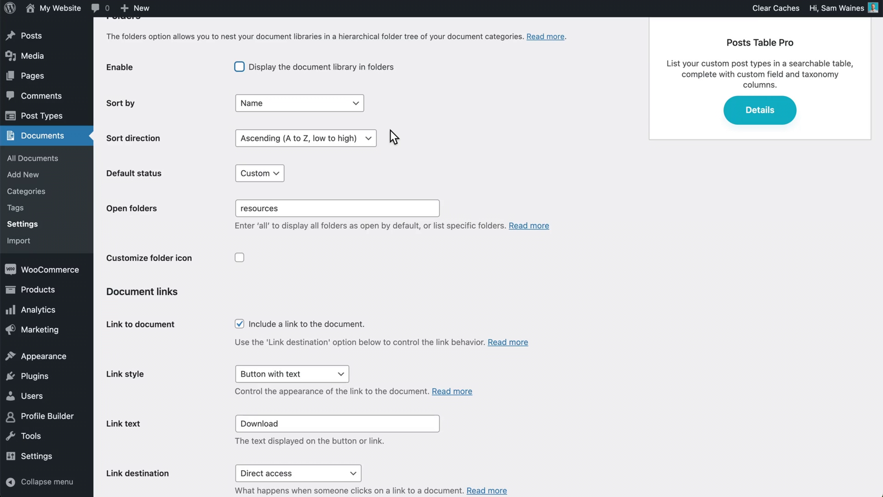
scroll(390, 130, "up", 1)
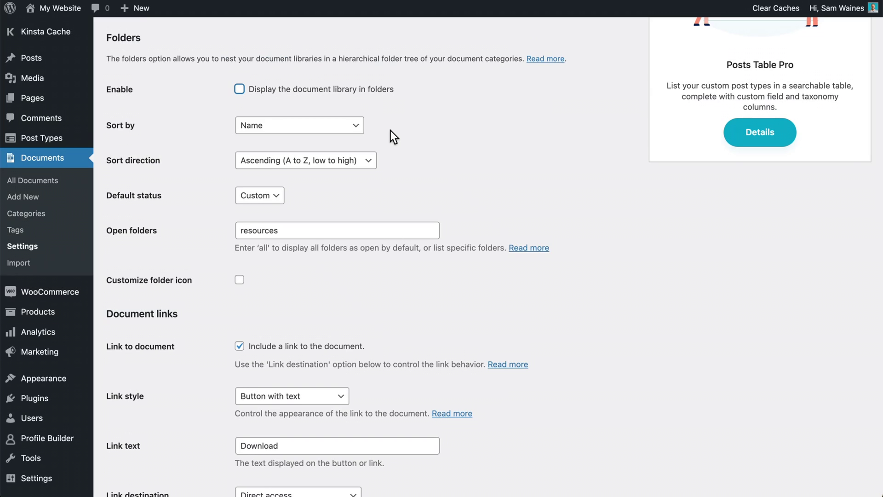
scroll(391, 130, "down", 20)
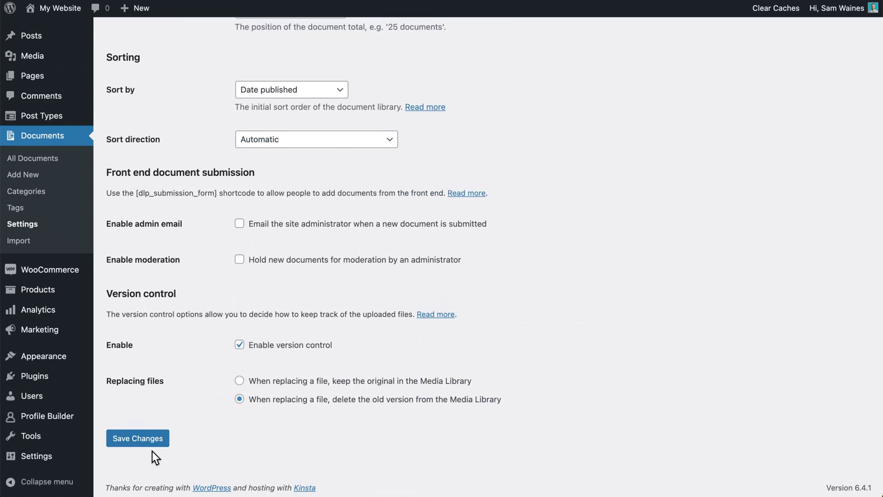
left_click(150, 442)
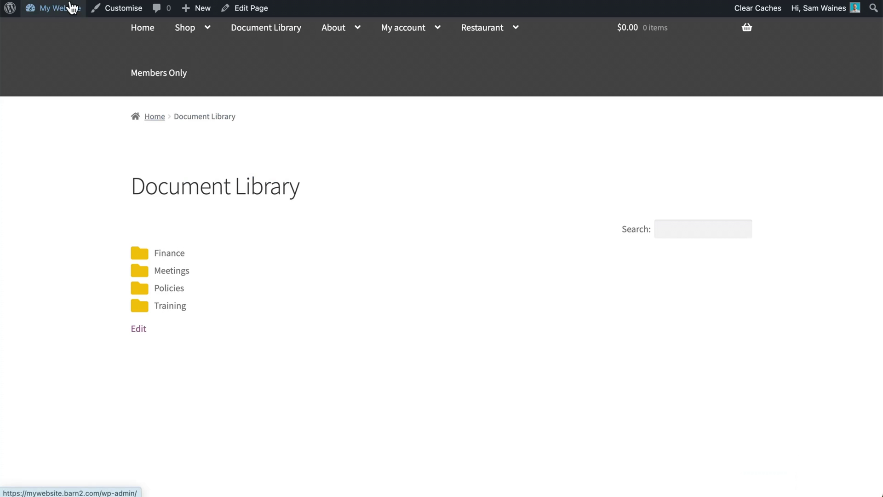
Reload the front-end Document Library page and scroll through the flat document table.
key("super+r")
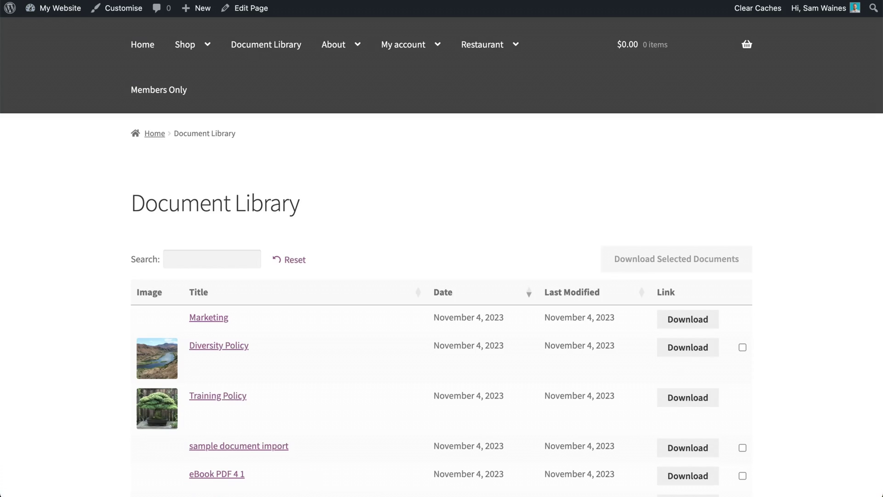
scroll(680, 202, "down", 5)
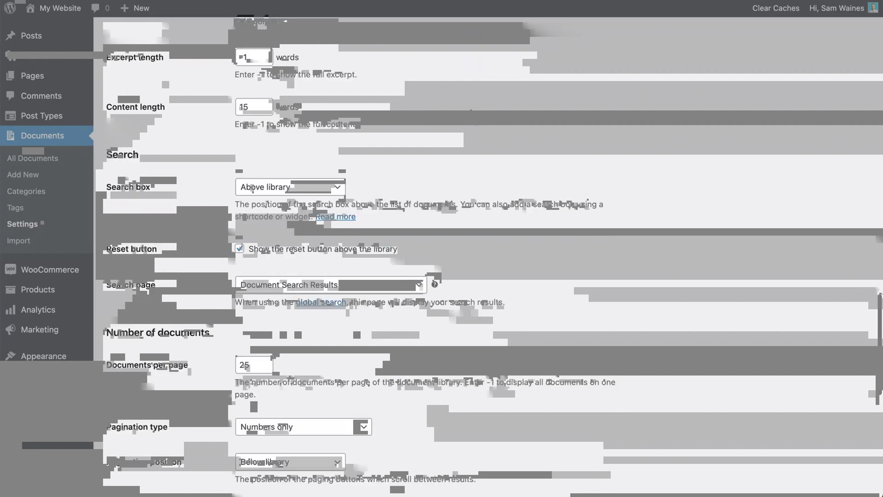
scroll(471, 111, "down", 2)
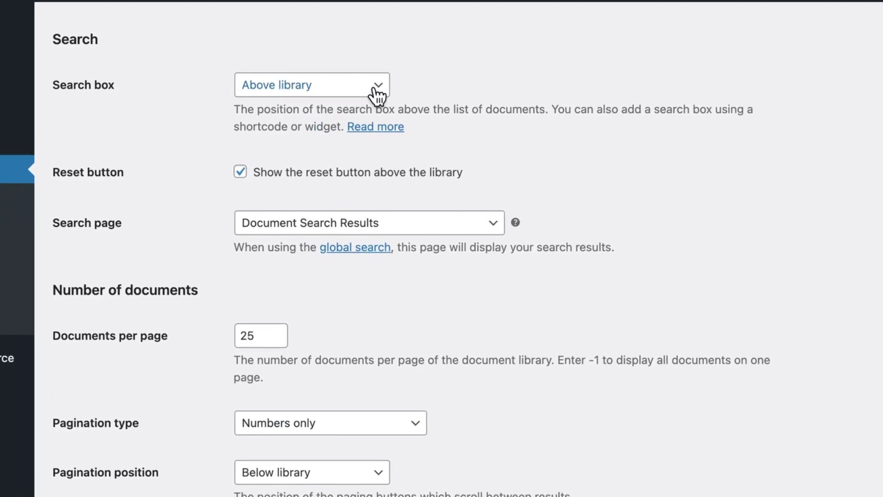
Keep the search box position at Above library, then go to the Document Tables settings.
left_click(374, 87)
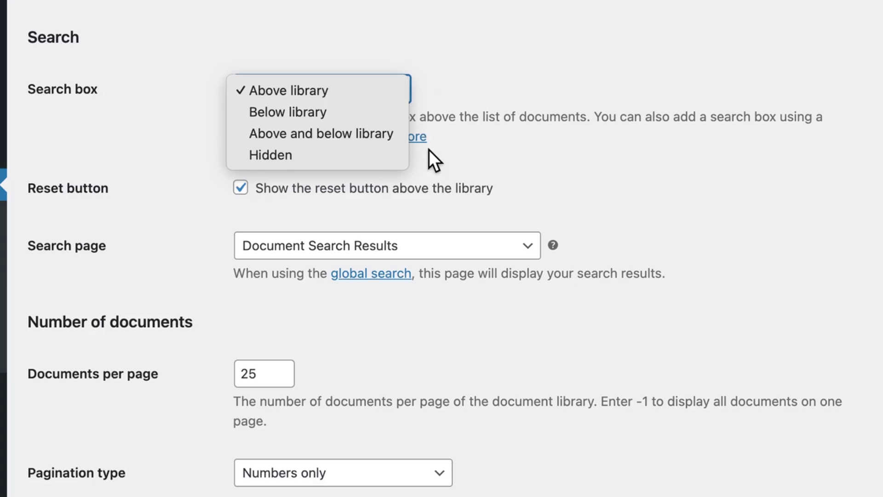
left_click(428, 150)
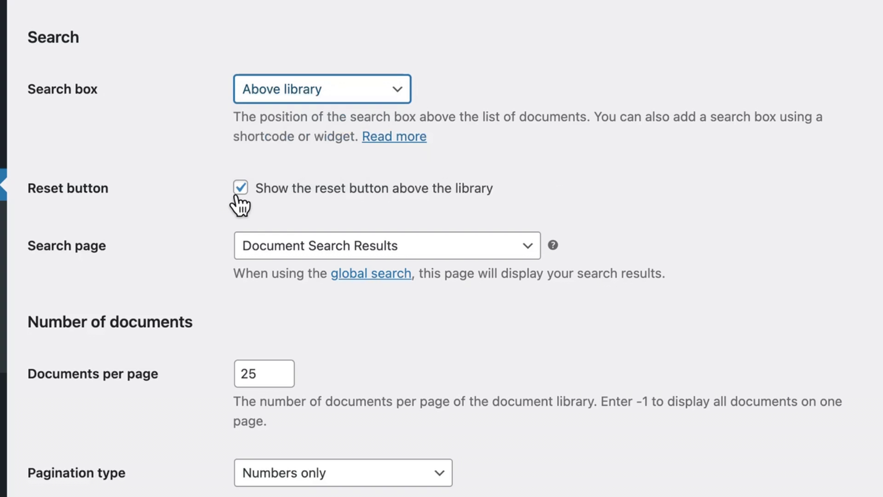
scroll(433, 219, "down", 3)
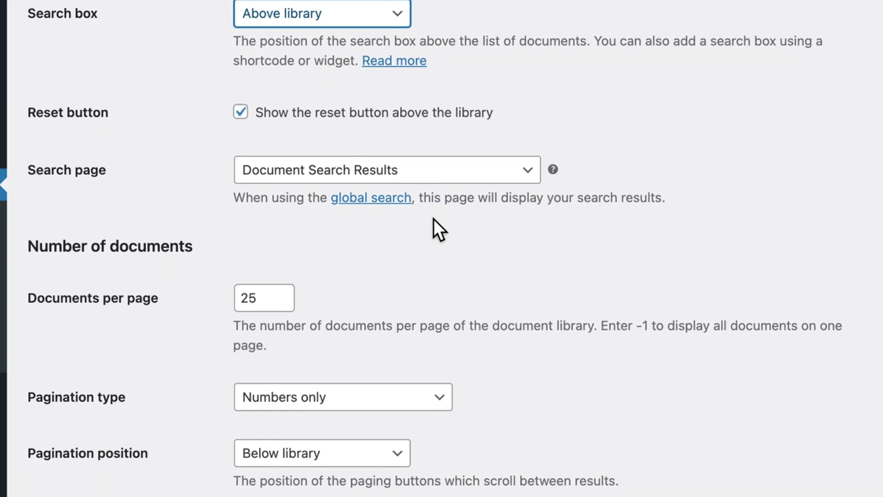
scroll(433, 219, "down", 1)
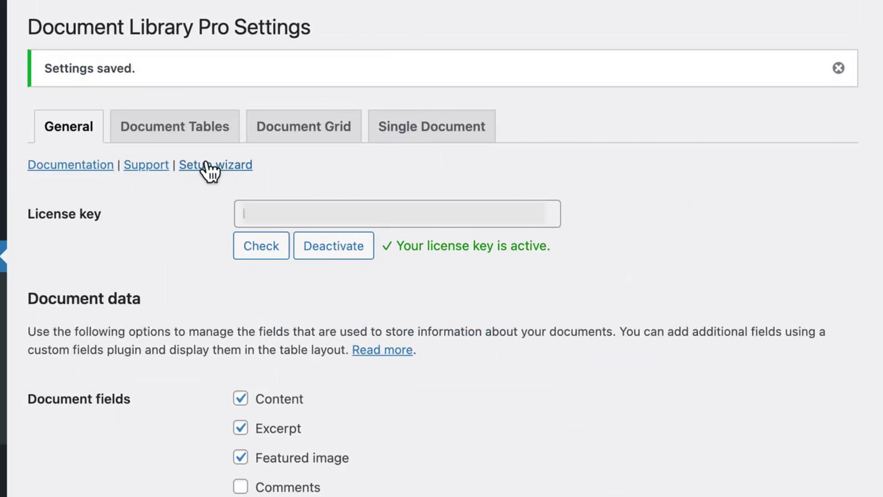
left_click(174, 126)
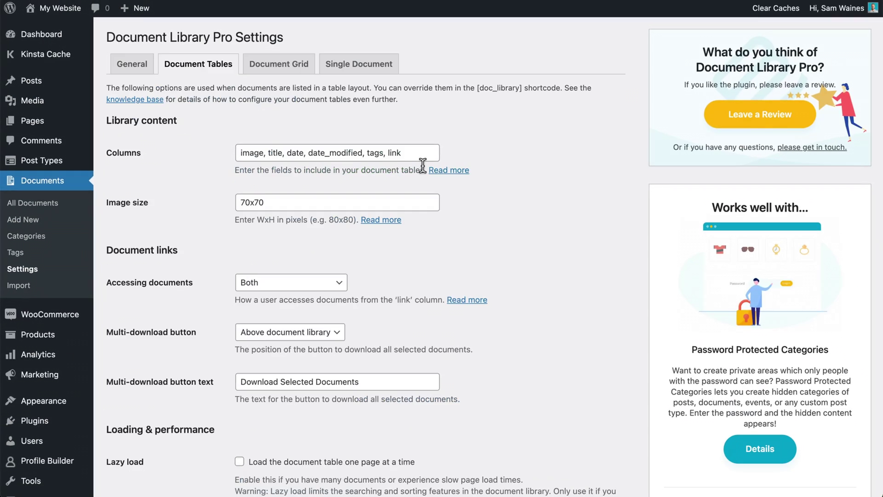
Set Search filters to Custom (doc_categories,doc_tags) and try the Category and Tag dropdowns.
scroll(484, 162, "down", 7)
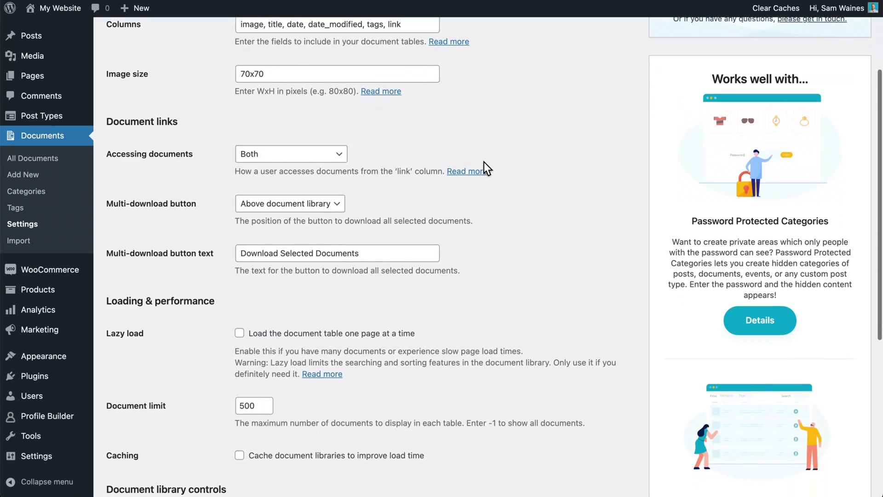
scroll(483, 162, "down", 2)
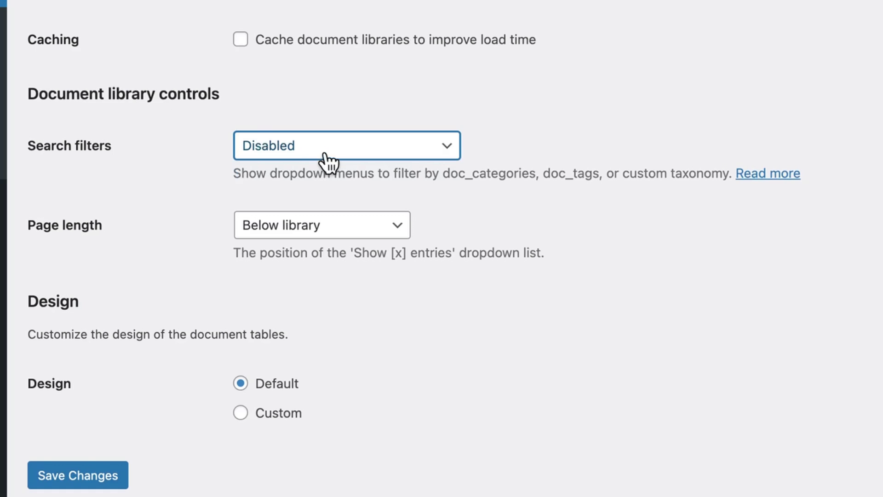
left_click(325, 154)
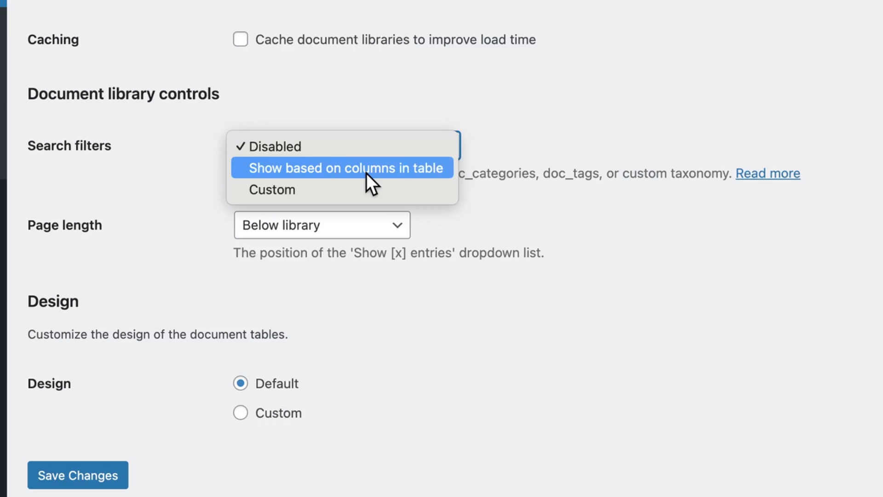
left_click(299, 188)
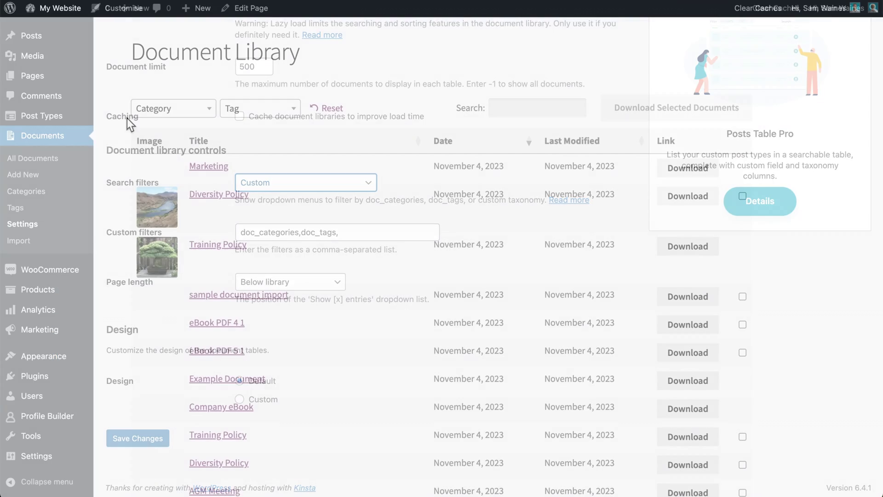
left_click(201, 109)
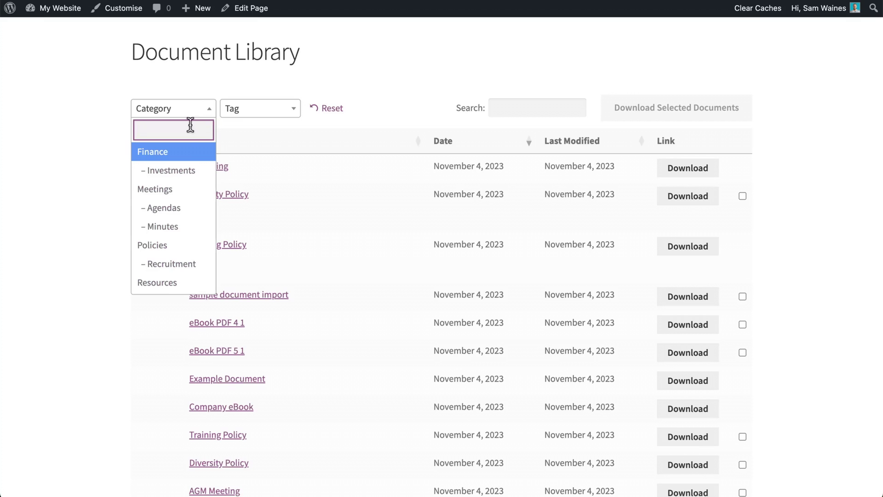
left_click(274, 111)
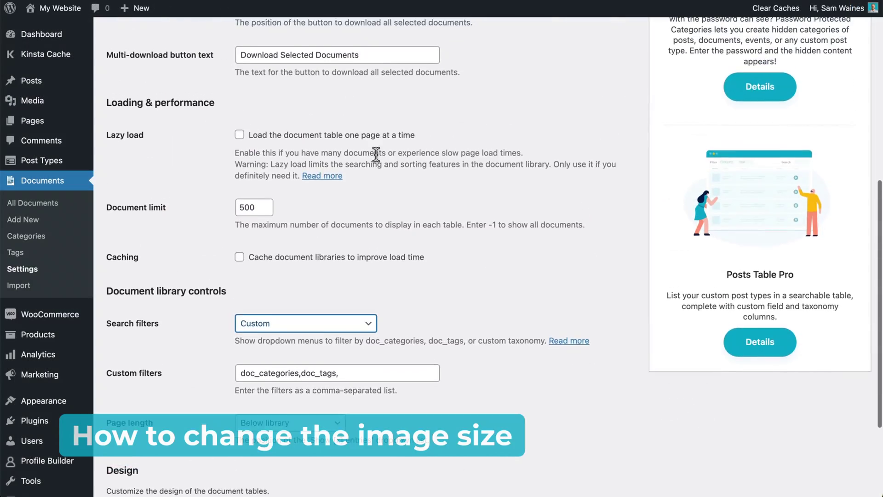
scroll(376, 154, "up", 5)
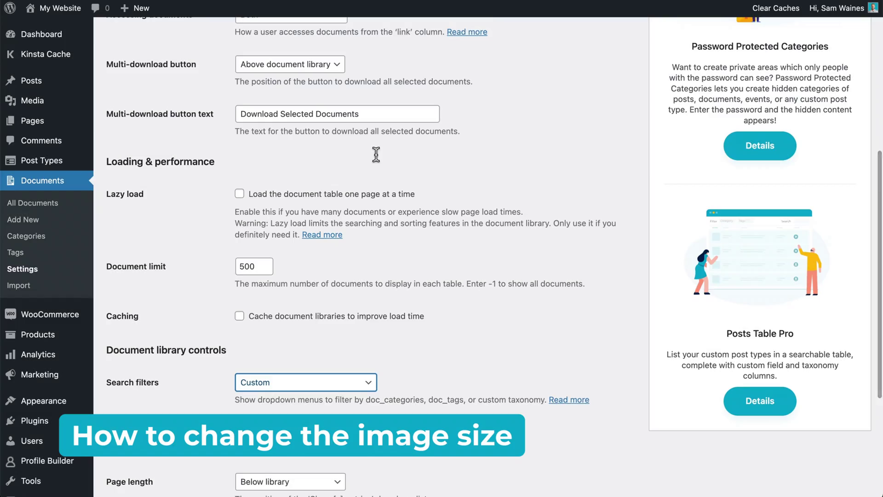
Change the Image size from 70x70 to medium and save.
scroll(376, 156, "up", 4)
scroll(376, 156, "up", 3)
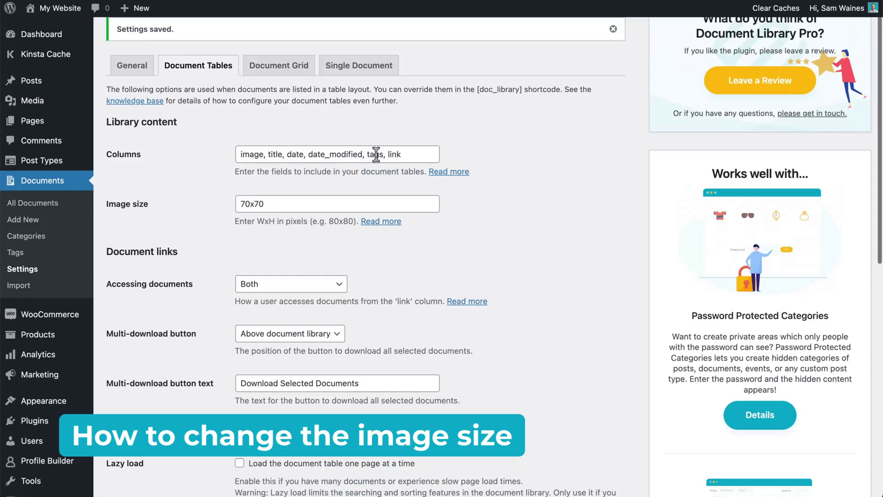
left_click(290, 204)
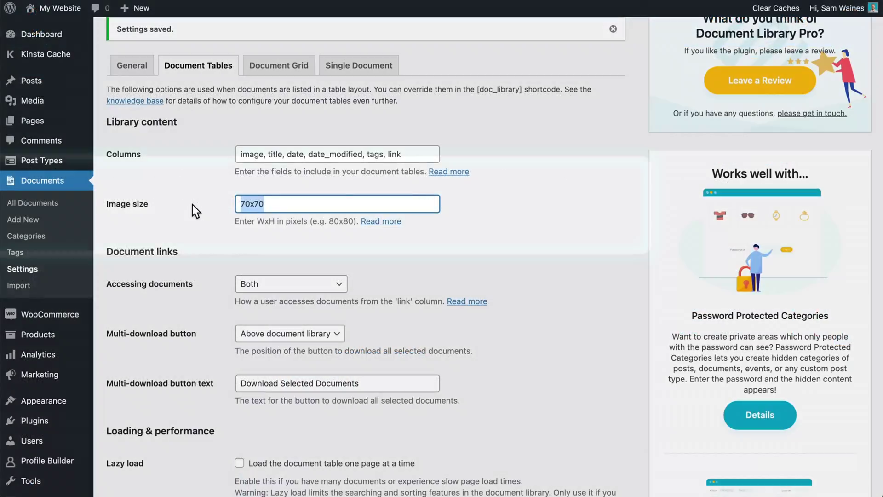
type("medium")
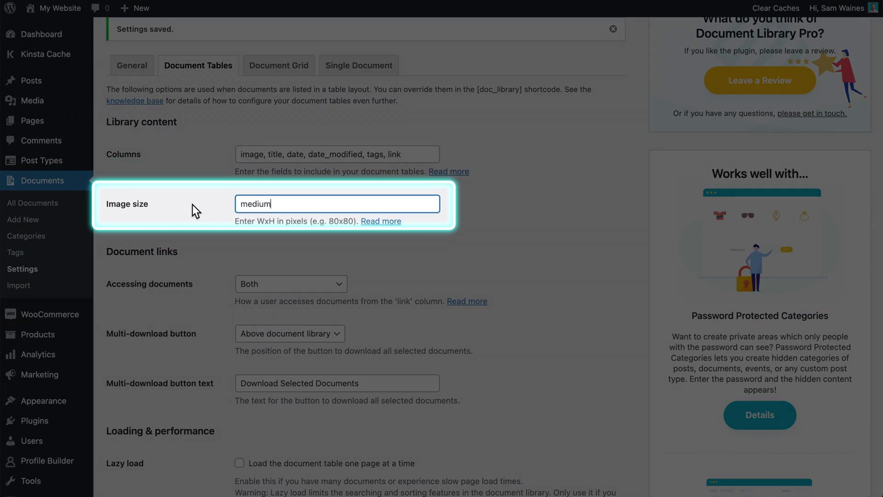
scroll(527, 189, "down", 10)
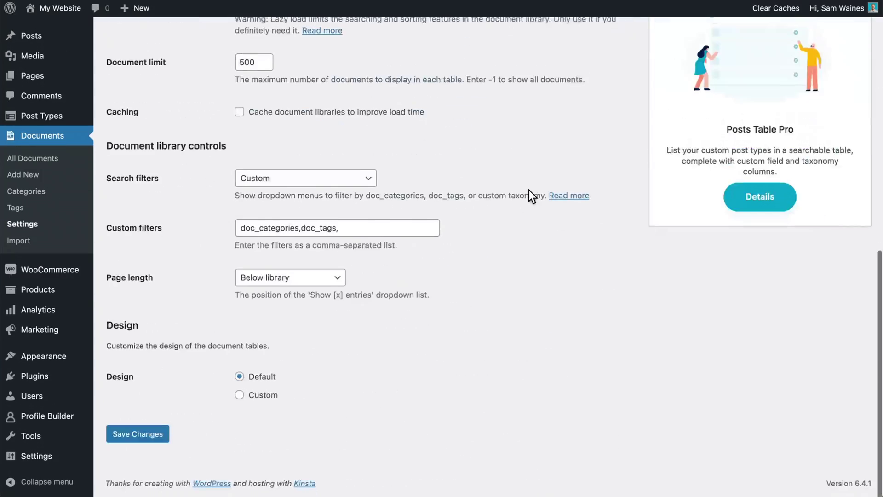
left_click(126, 440)
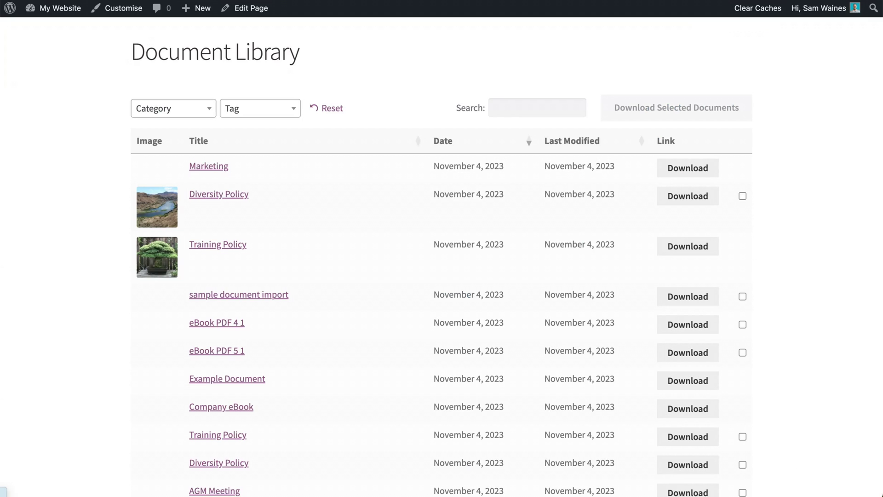
Scroll the Document Tables settings to review the medium image size and column list.
scroll(111, 214, "down", 3)
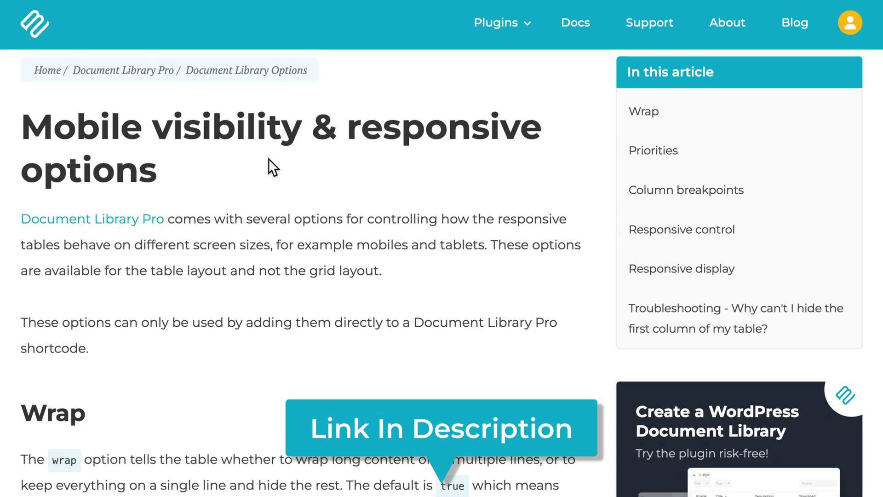
Read the Mobile visibility & responsive options article from Wrap down to the Priorities shortcode example.
scroll(269, 159, "down", 1)
scroll(269, 161, "down", 1)
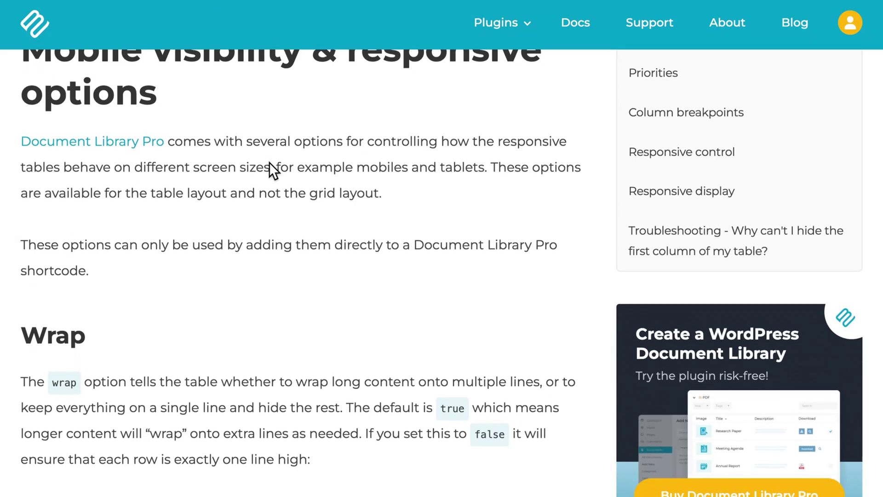
scroll(269, 161, "down", 7)
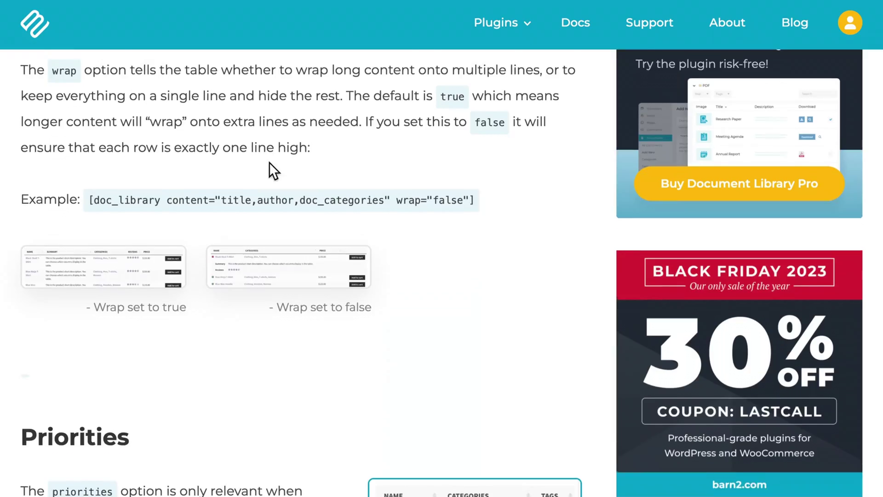
scroll(269, 162, "down", 5)
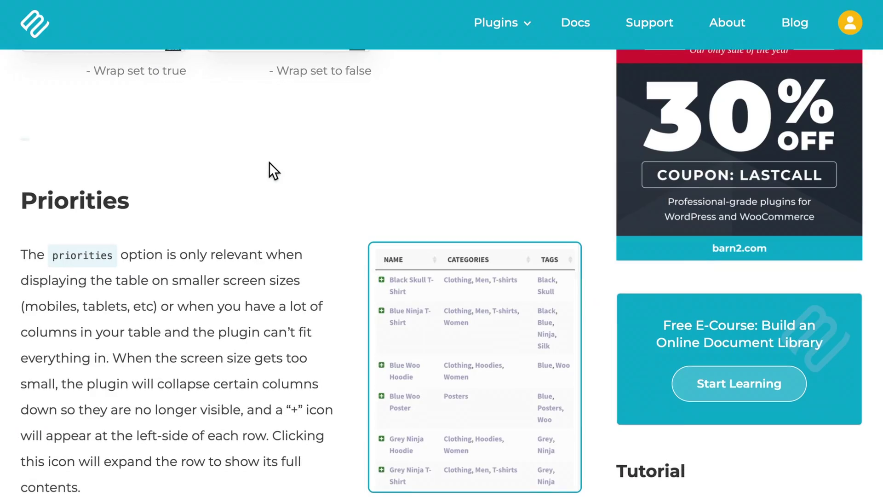
scroll(269, 162, "down", 2)
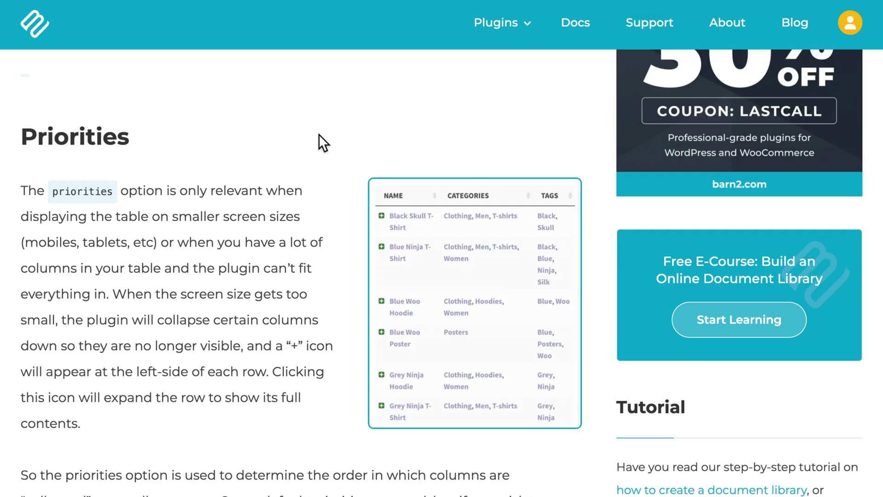
scroll(319, 134, "down", 6)
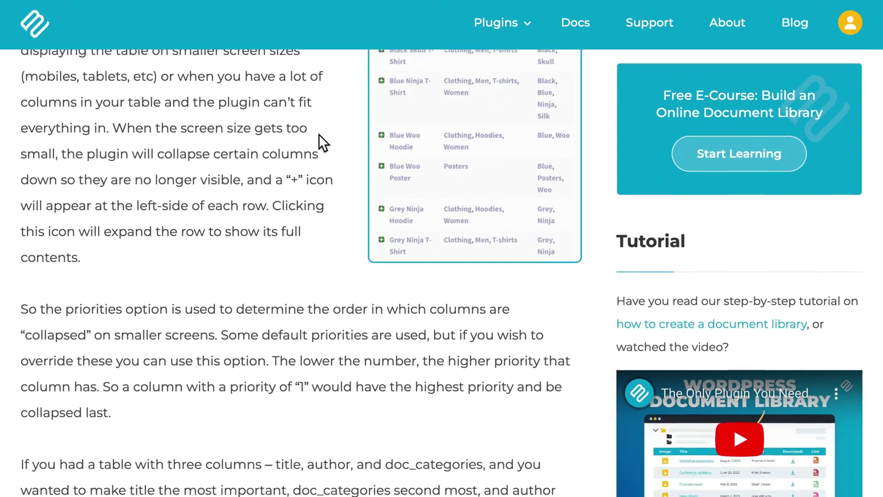
scroll(319, 134, "down", 6)
scroll(318, 134, "up", 2)
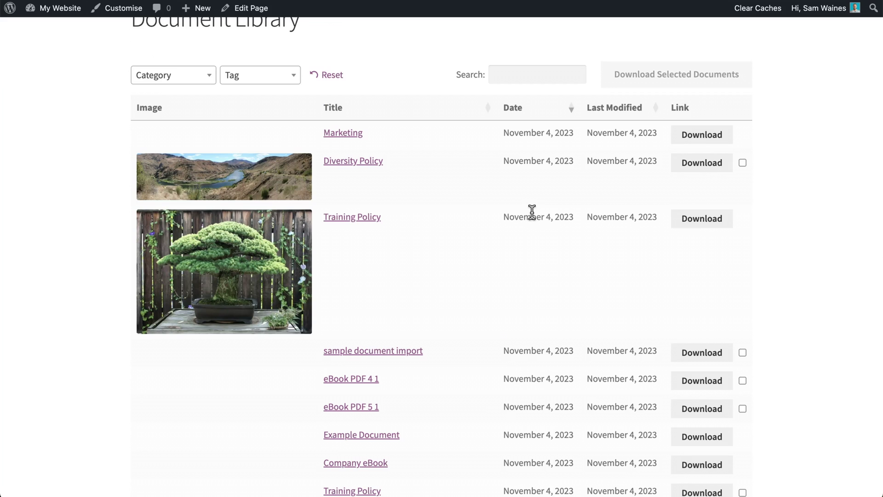
Scroll the Document Tables settings to the Design section, still set to Default.
scroll(578, 201, "up", 1)
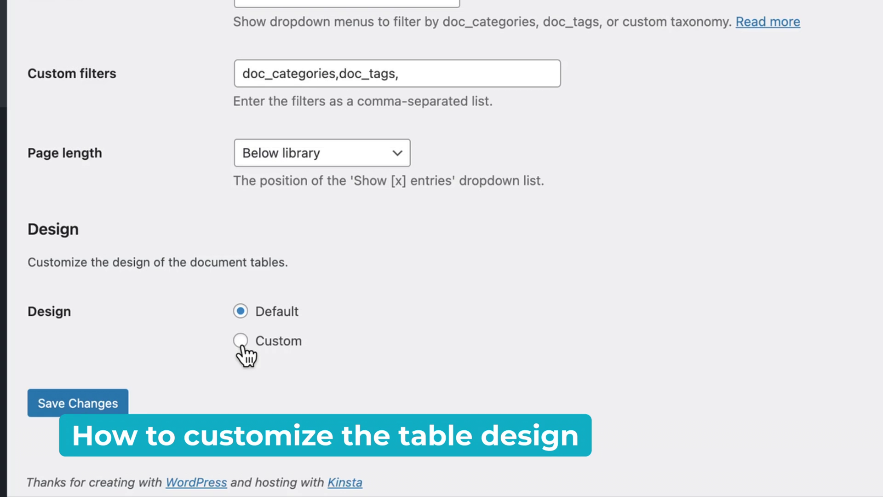
Switch the table design to Custom with Theme default spacing and body border width 1, then save.
left_click(241, 345)
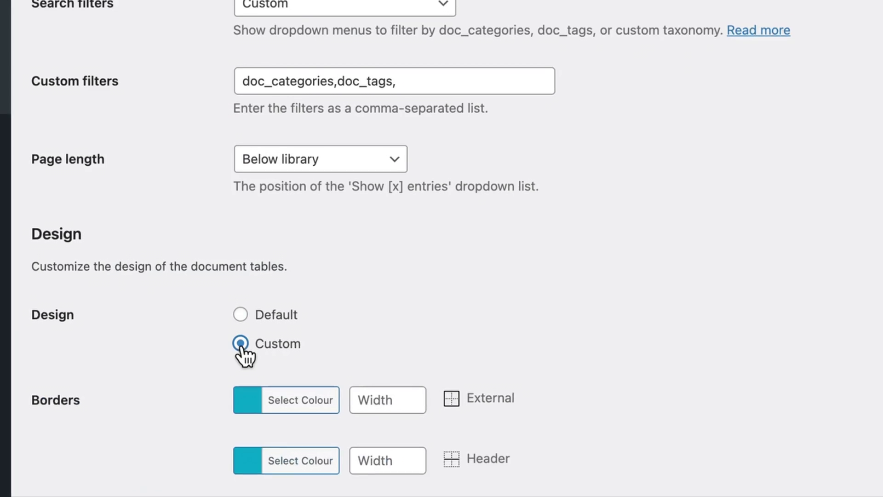
scroll(531, 320, "down", 5)
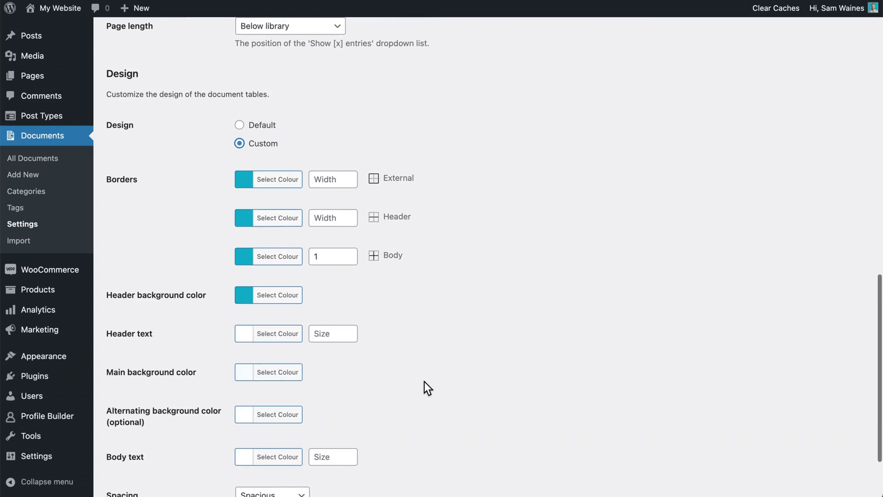
scroll(424, 388, "down", 2)
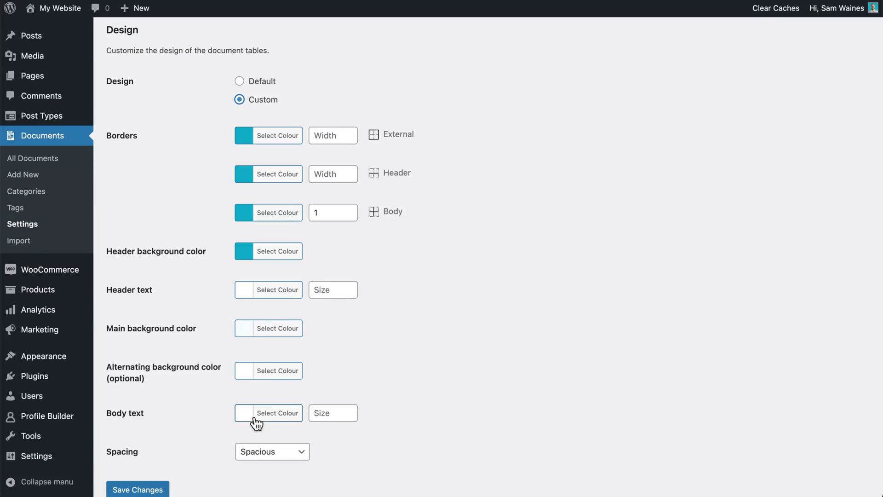
scroll(209, 429, "down", 2)
left_click(279, 402)
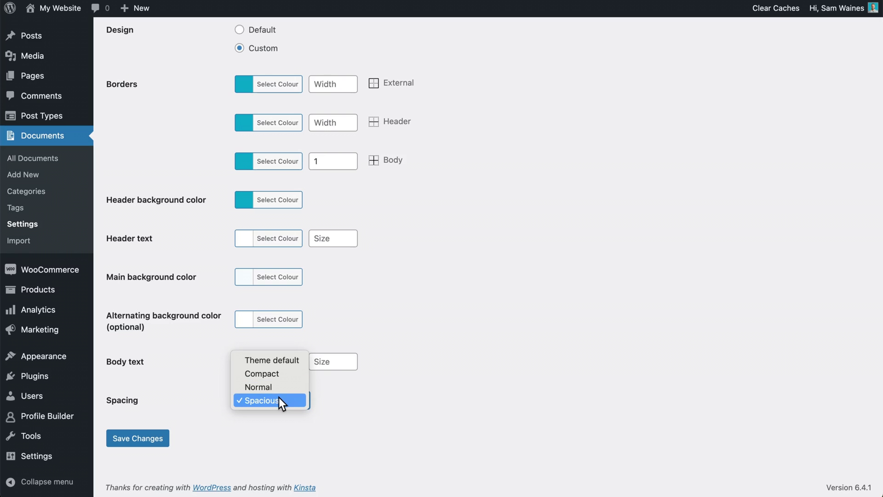
left_click(289, 363)
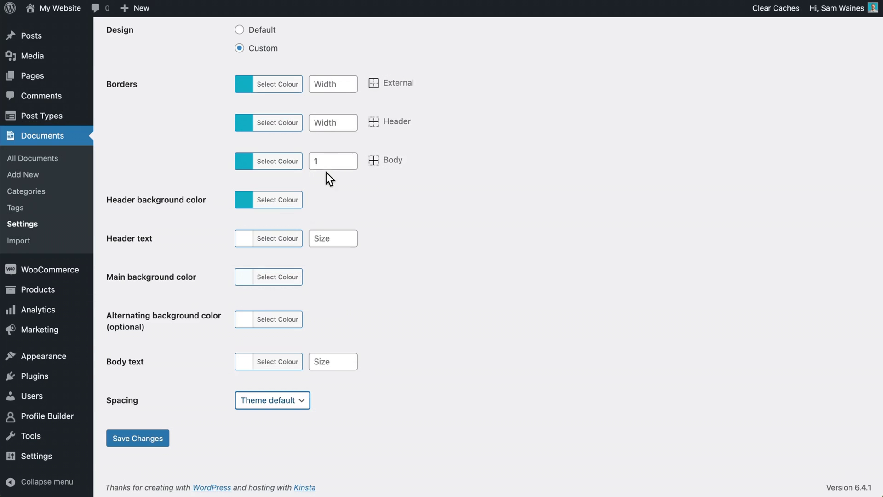
left_click(315, 165)
type("1")
scroll(361, 168, "up", 1)
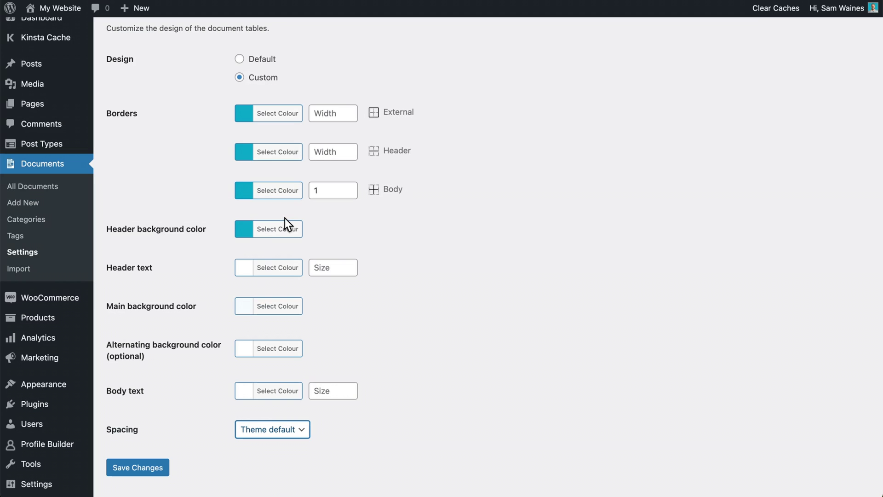
left_click(152, 470)
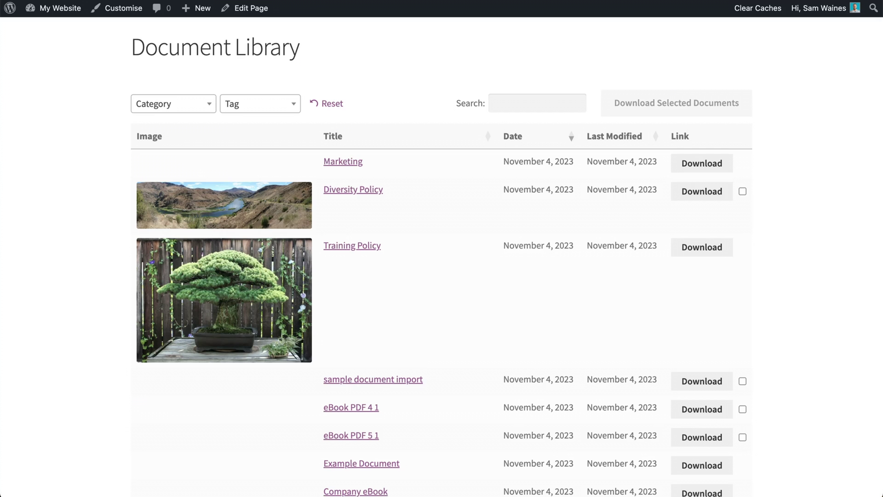
Reload the live library and scroll the table to check the teal header and cell borders.
scroll(789, 115, "down", 2)
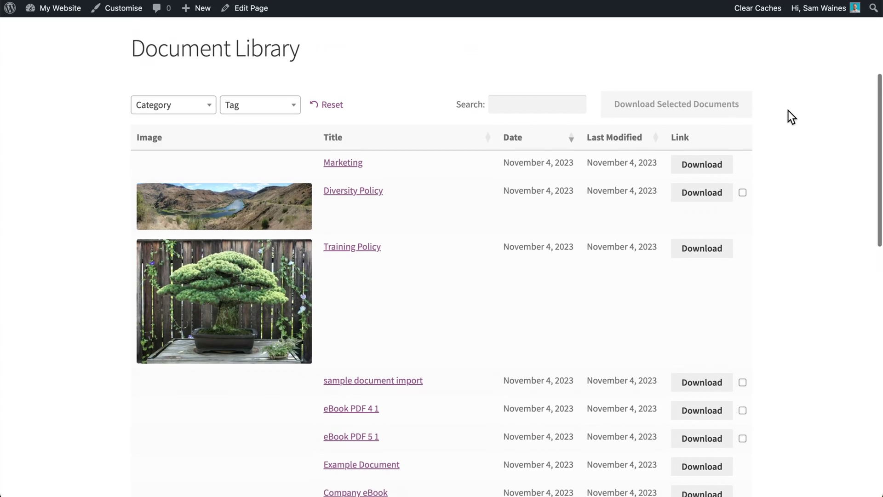
scroll(788, 110, "down", 1)
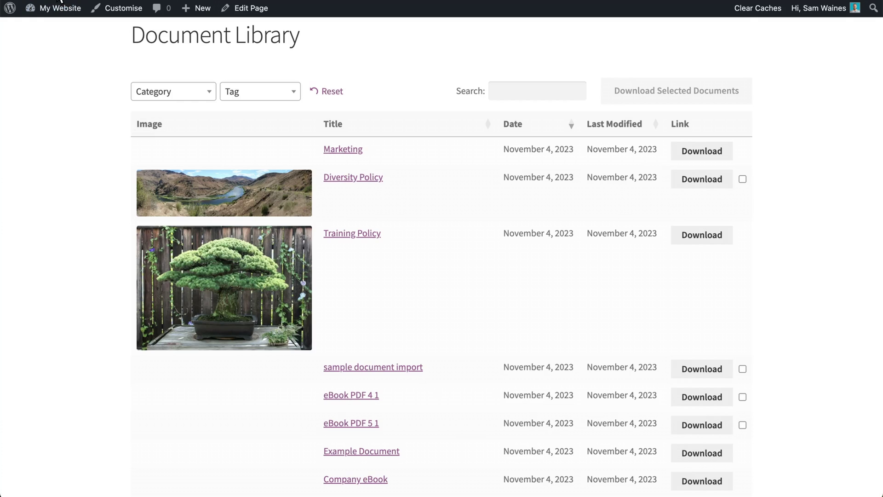
left_click(60, 1)
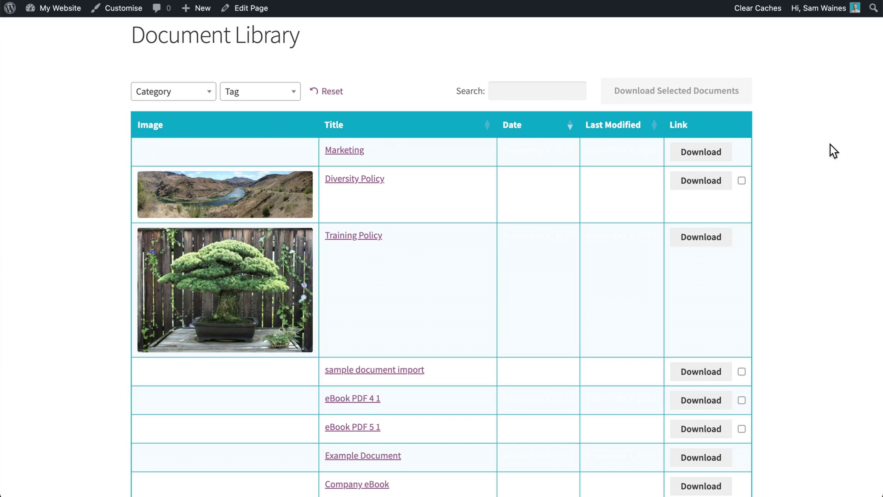
scroll(831, 145, "down", 10)
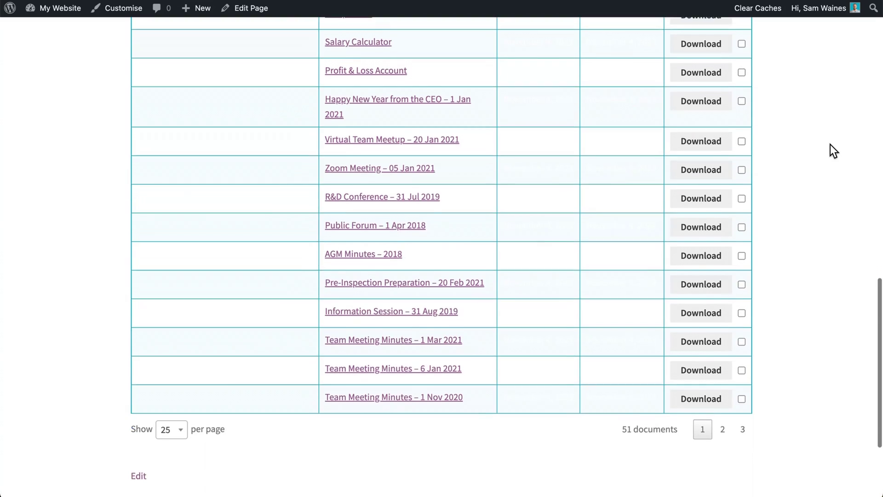
scroll(830, 145, "up", 12)
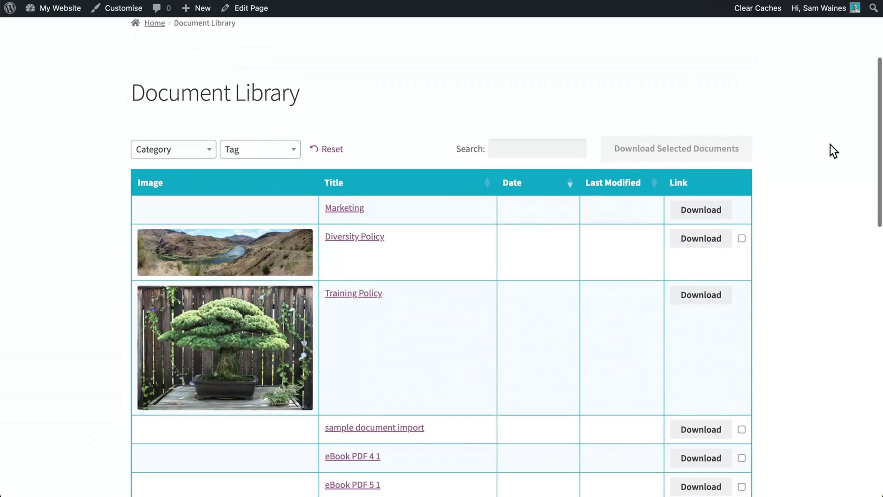
scroll(830, 146, "down", 2)
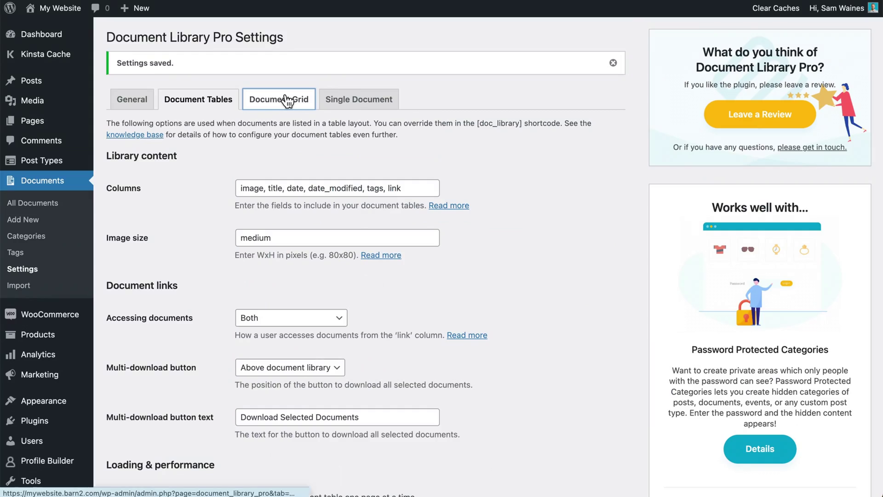
Open the Document Grid settings and scroll down to its background colour design options.
left_click(288, 101)
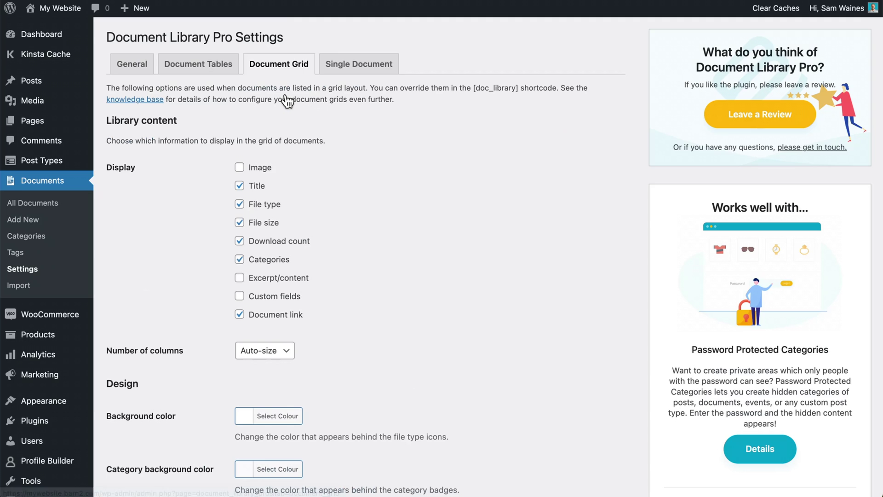
scroll(355, 224, "down", 6)
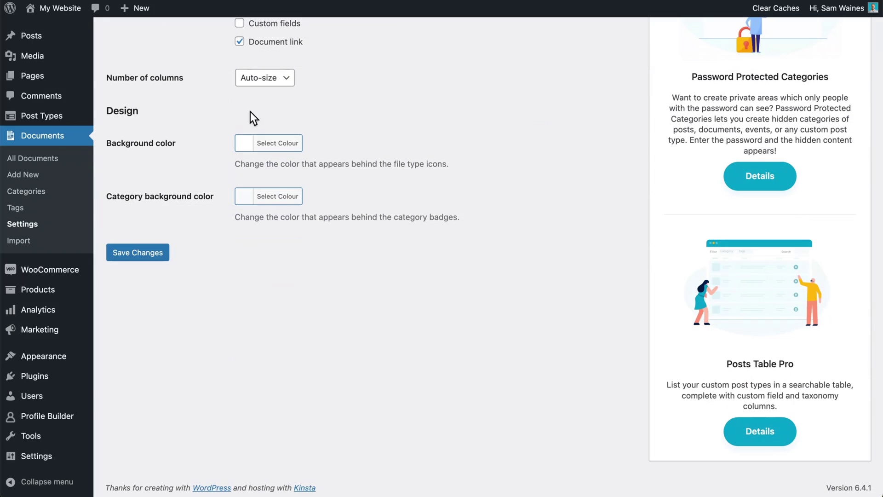